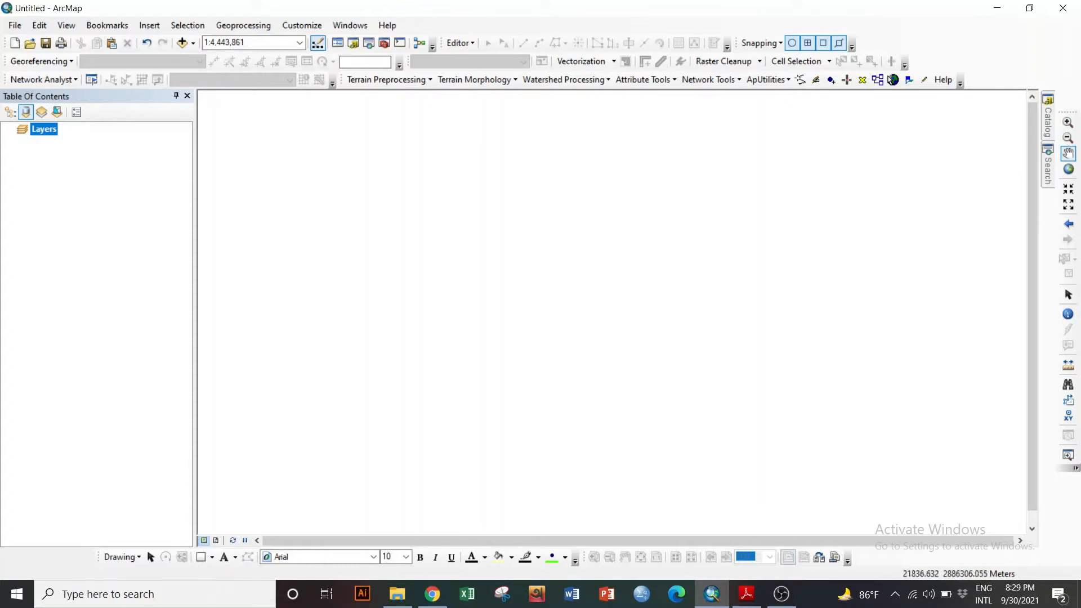
# Step: Add the BD_districts.shp shapefile from the G:\GIS\BD Data folder to the map
pyautogui.click(182, 43)
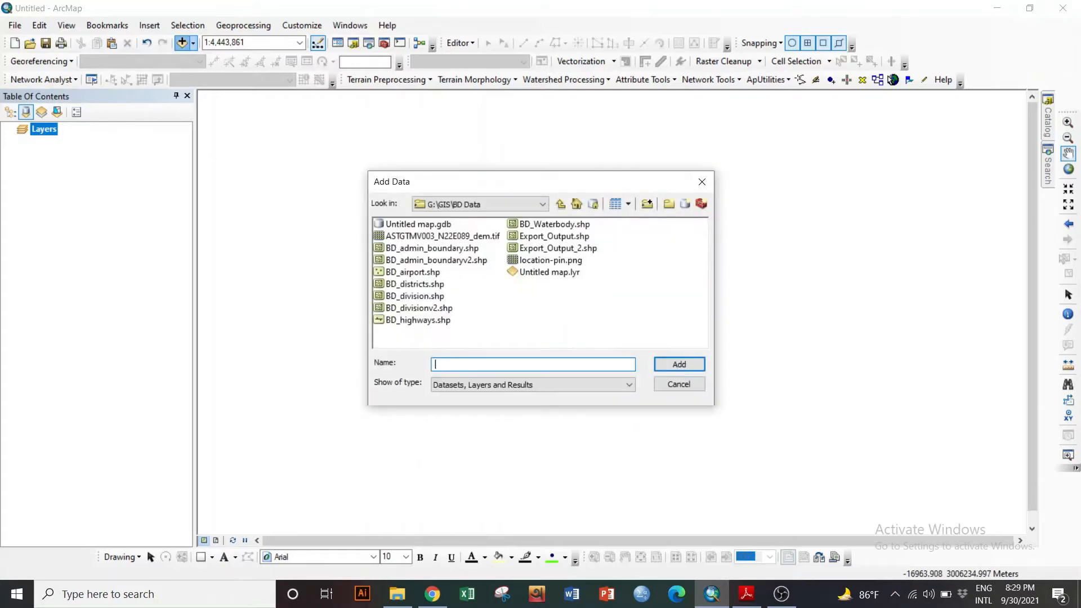
pyautogui.click(415, 284)
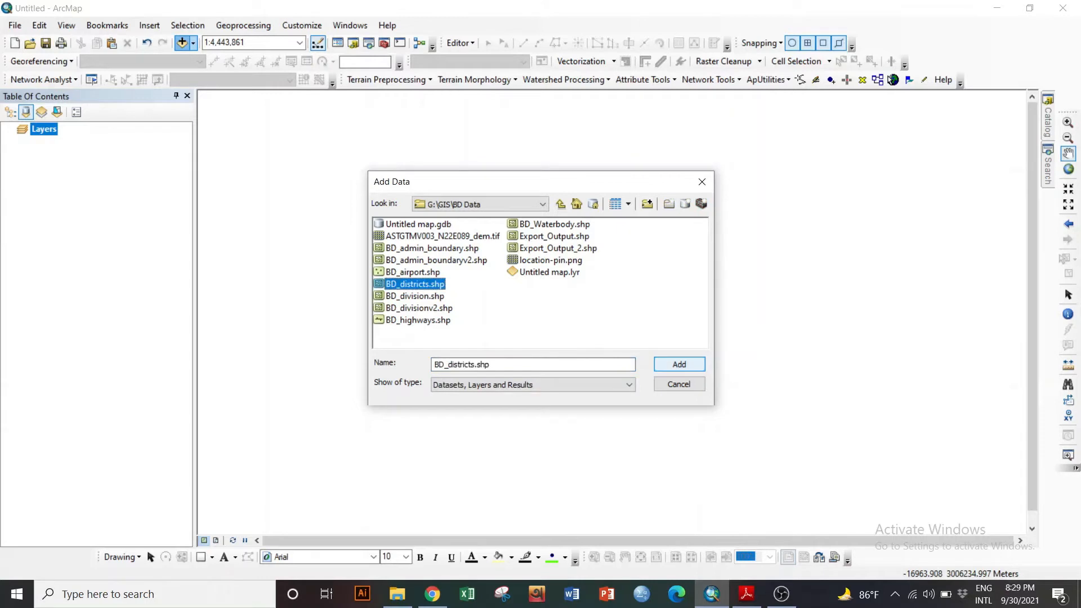
pyautogui.click(679, 365)
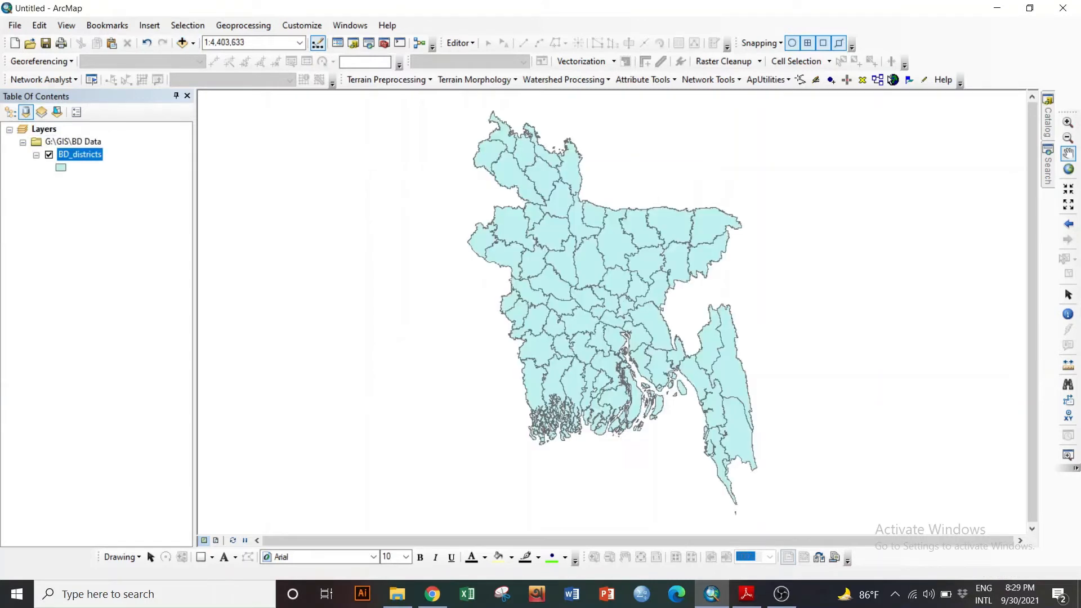
pyautogui.moveTo(652, 394); pyautogui.dragTo(588, 444)
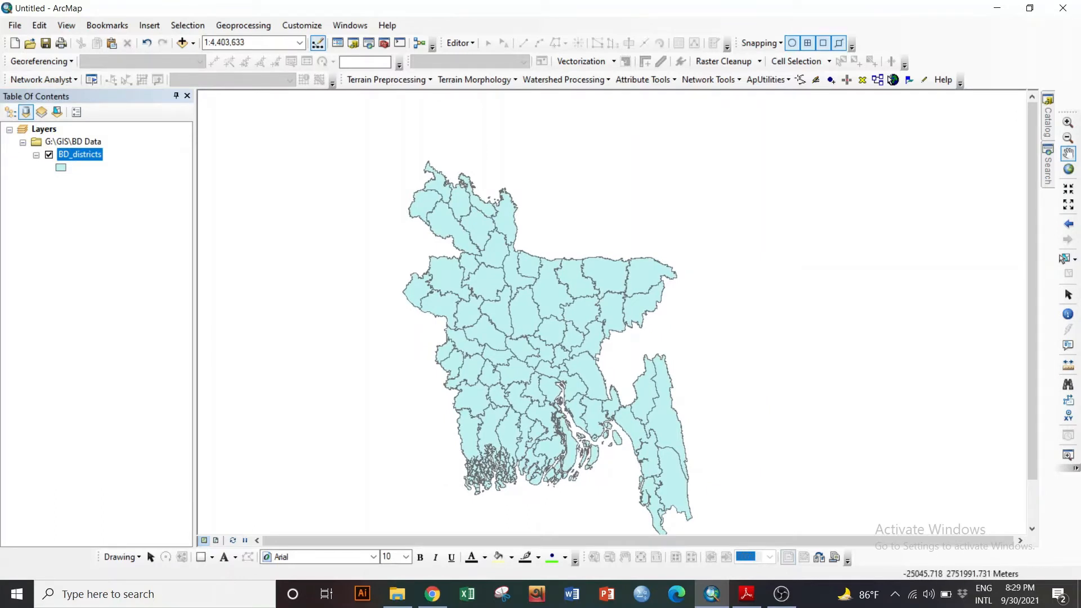
# Step: Build a definition query for the BD_districts layer in the Query Builder with the expression "admin2Name" = 'Bogra'
pyautogui.rightClick(76, 154)
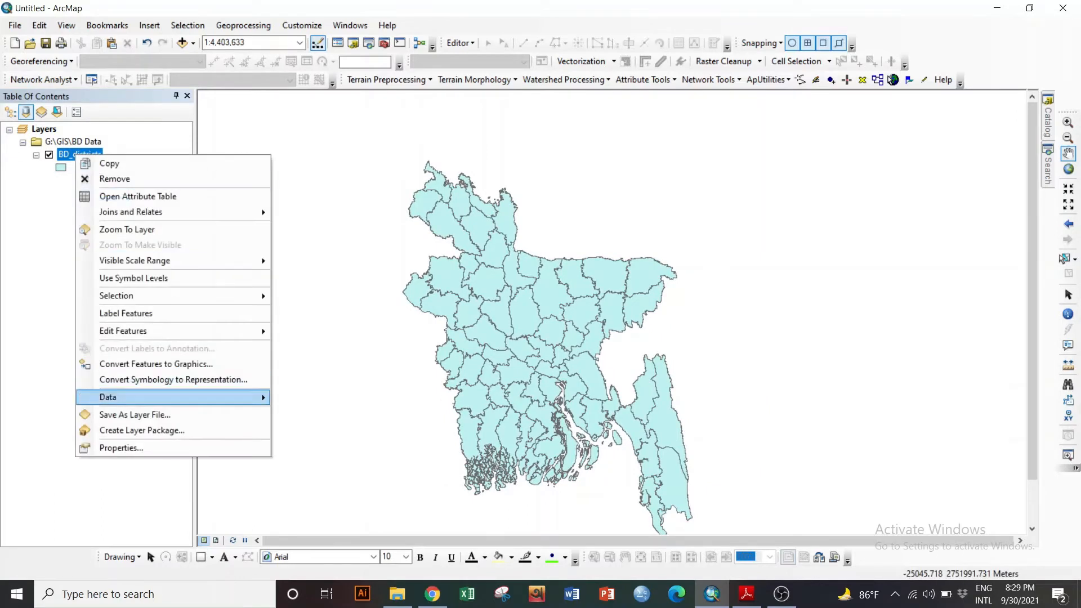
pyautogui.click(115, 446)
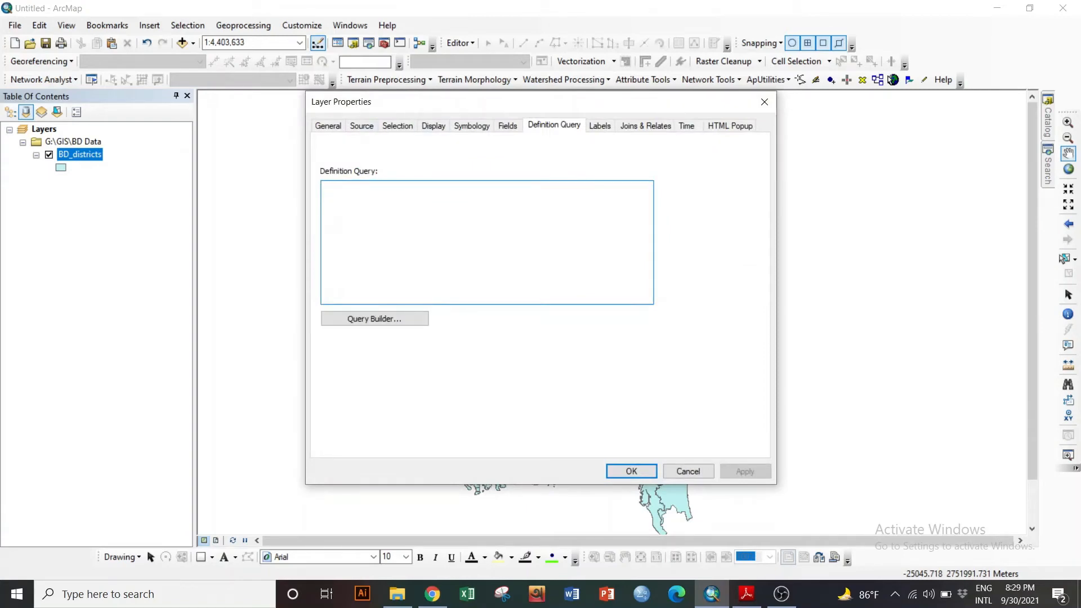
pyautogui.click(374, 319)
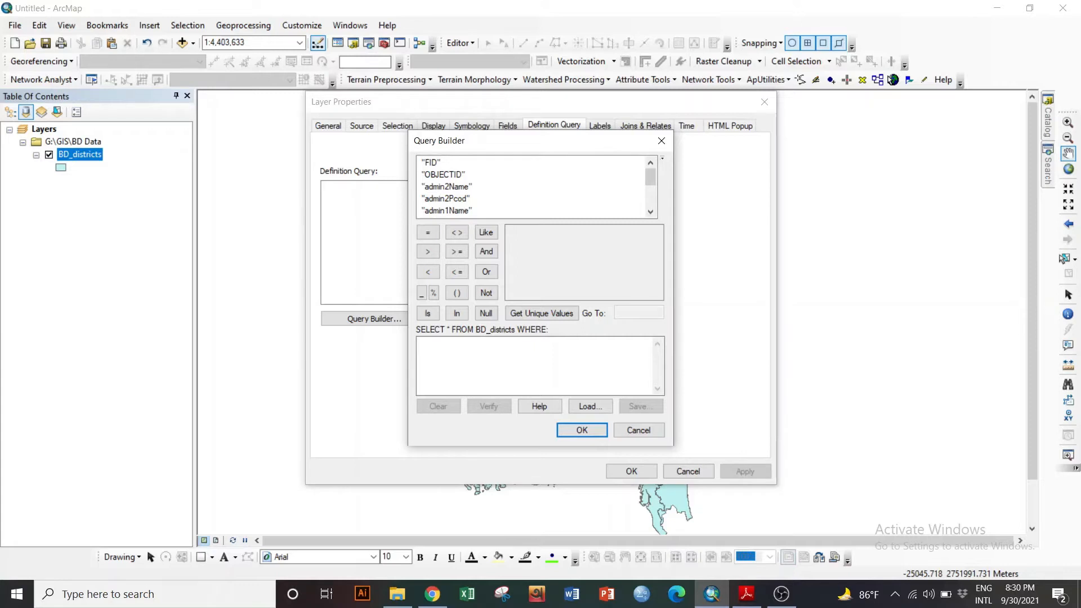
pyautogui.doubleClick(446, 187)
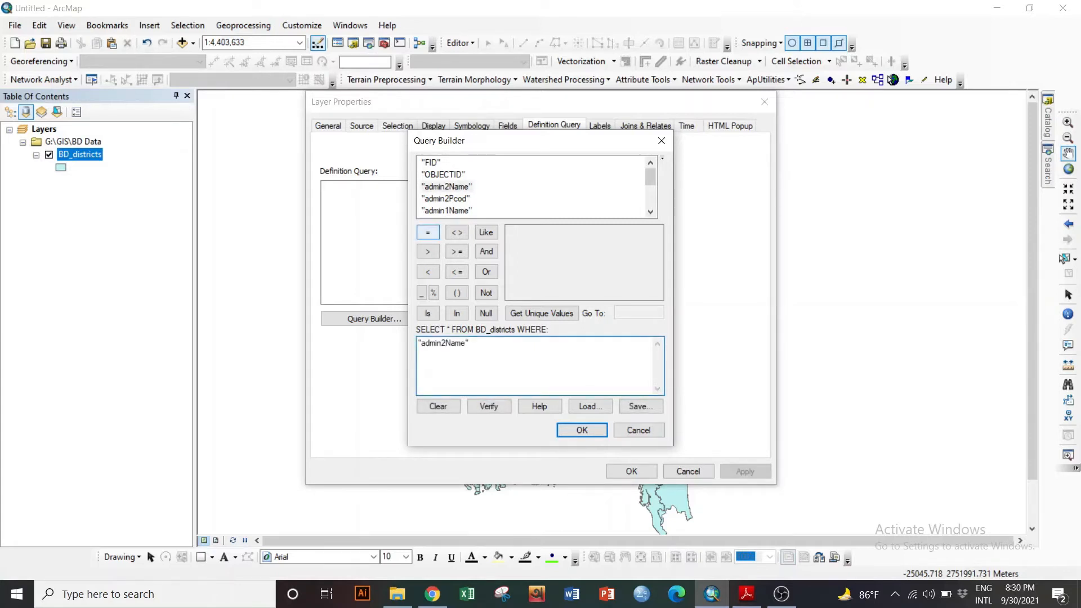
pyautogui.click(427, 232)
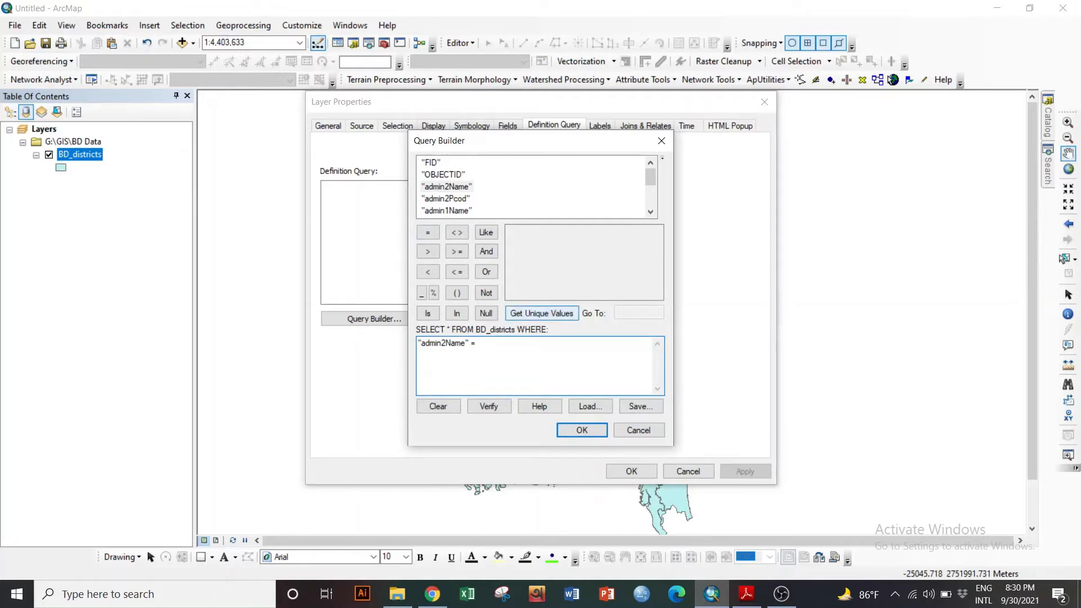
pyautogui.click(542, 313)
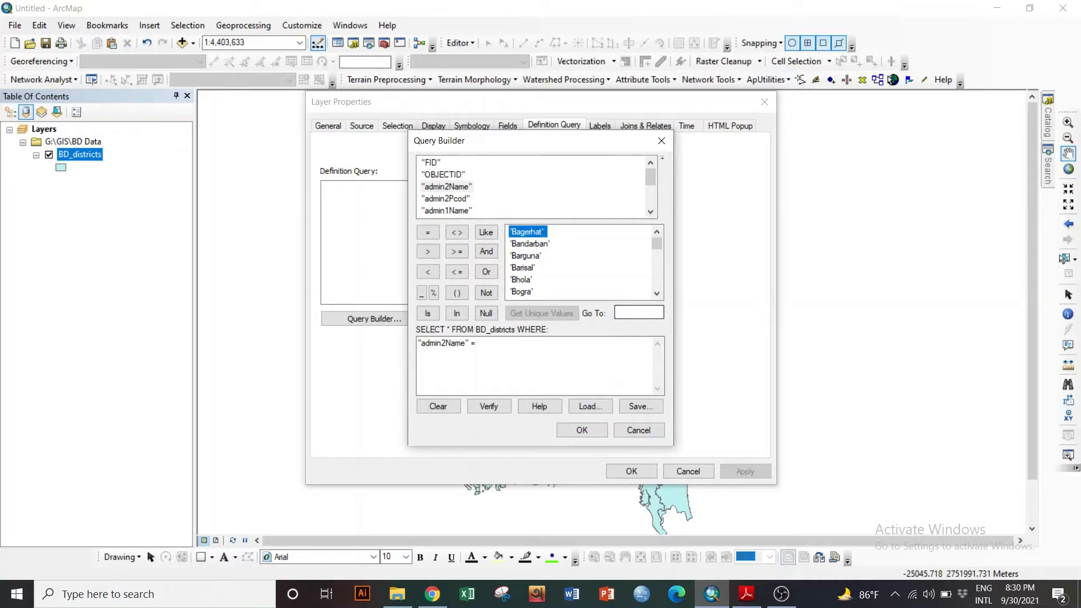
pyautogui.scroll(-1, 579, 262)
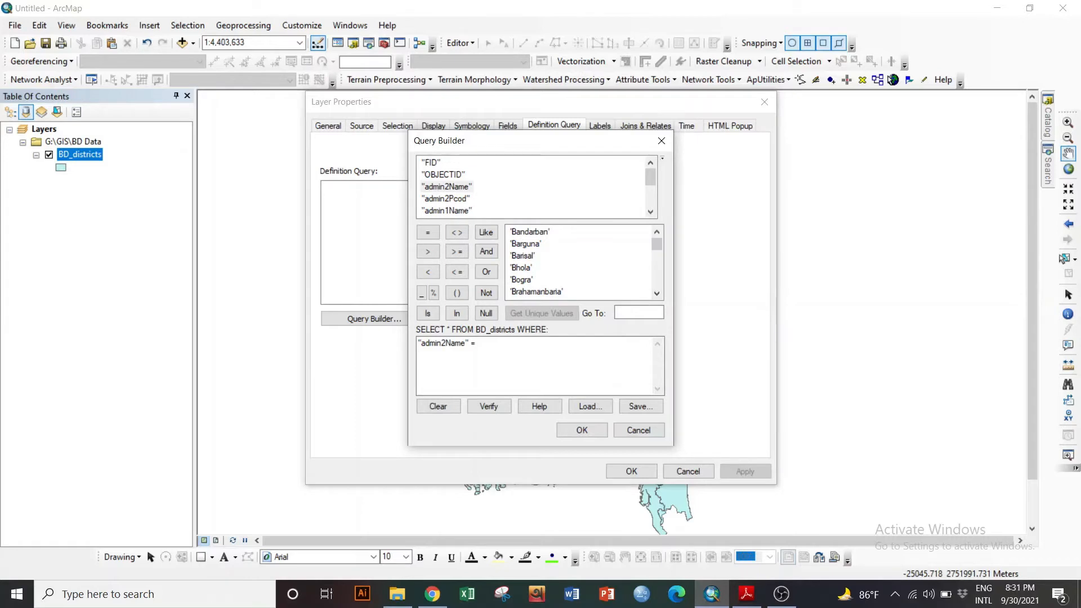
pyautogui.click(521, 279)
pyautogui.doubleClick(522, 280)
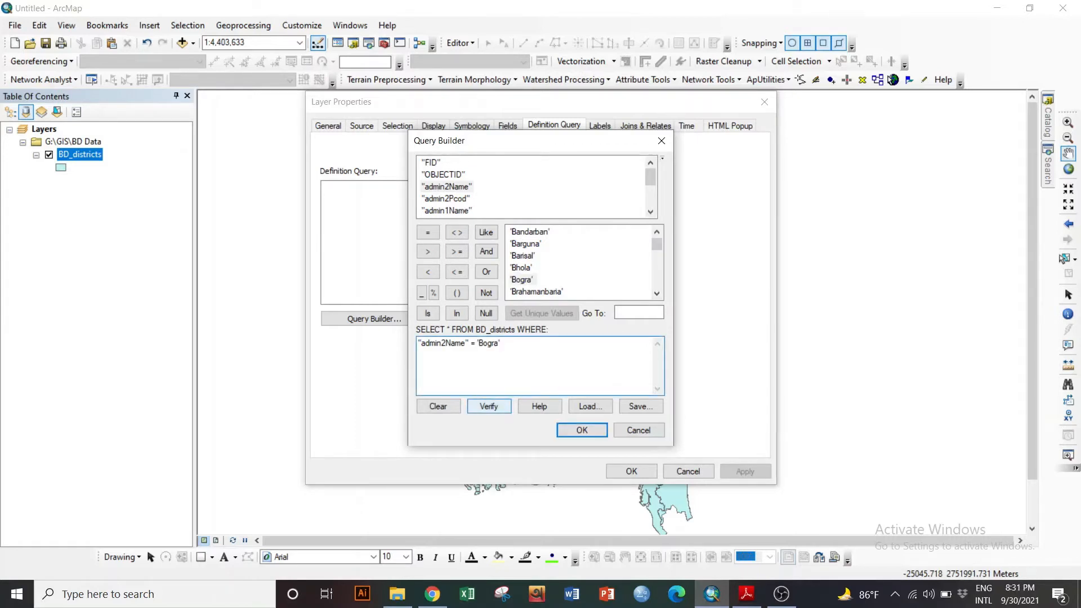
# Step: Verify the single-district Bogra expression and apply it as the layer's definition query
pyautogui.click(488, 406)
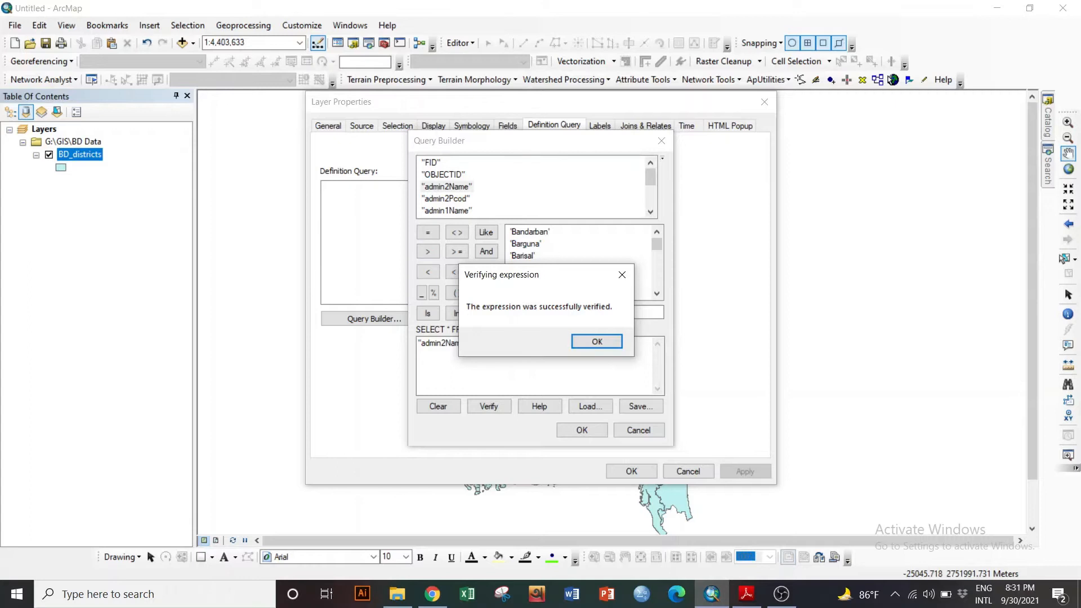
pyautogui.press('Return')
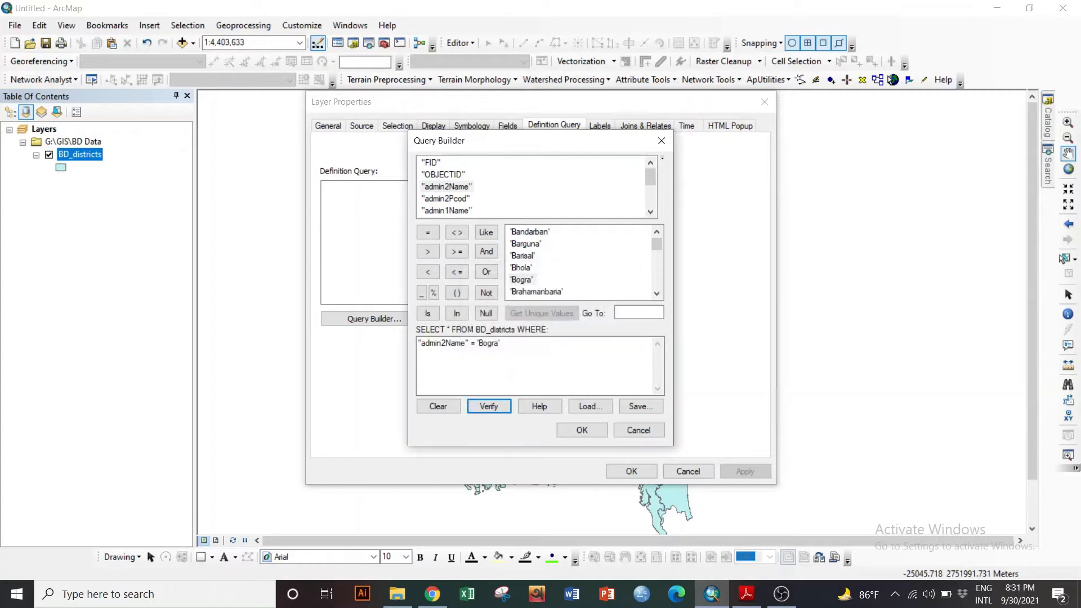
pyautogui.click(582, 430)
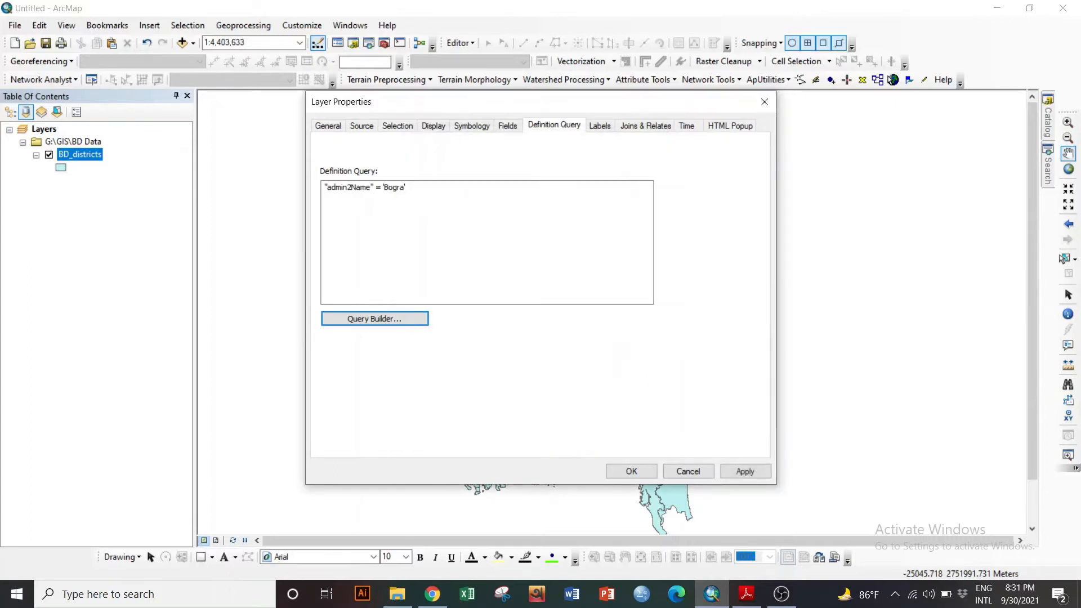
pyautogui.click(631, 471)
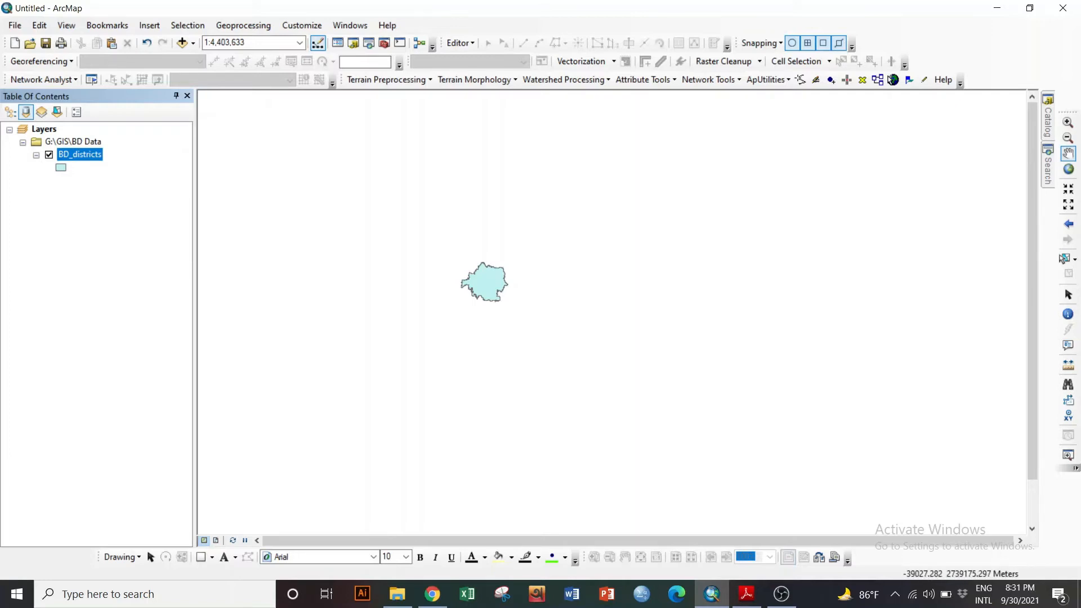
# Step: Clear the BD_districts definition query in the Query Builder and start a new expression with "admin2Name" = 'Bogra'
pyautogui.rightClick(74, 155)
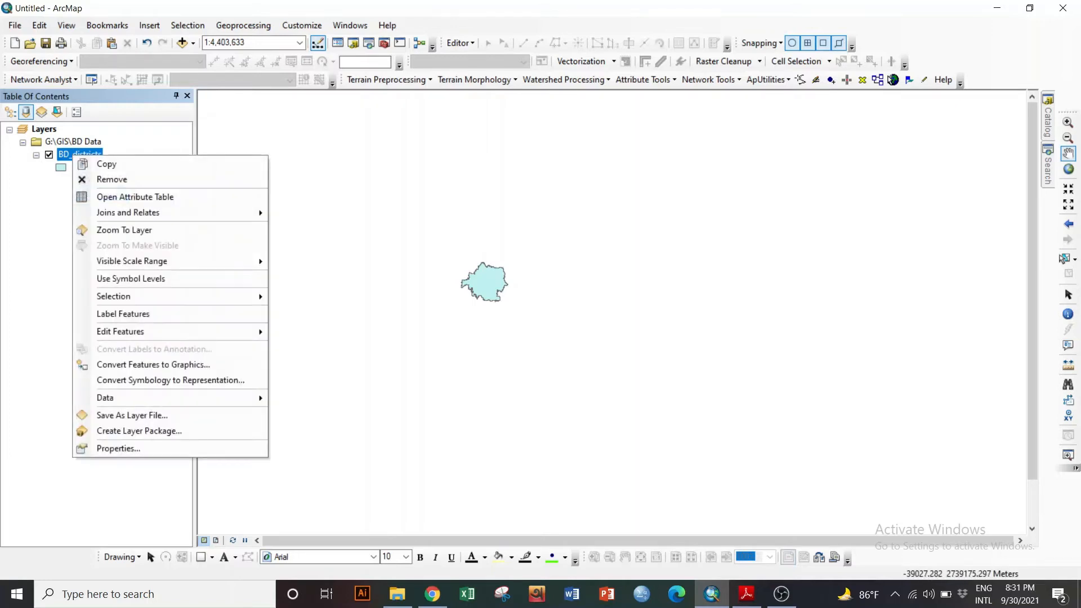
pyautogui.click(118, 448)
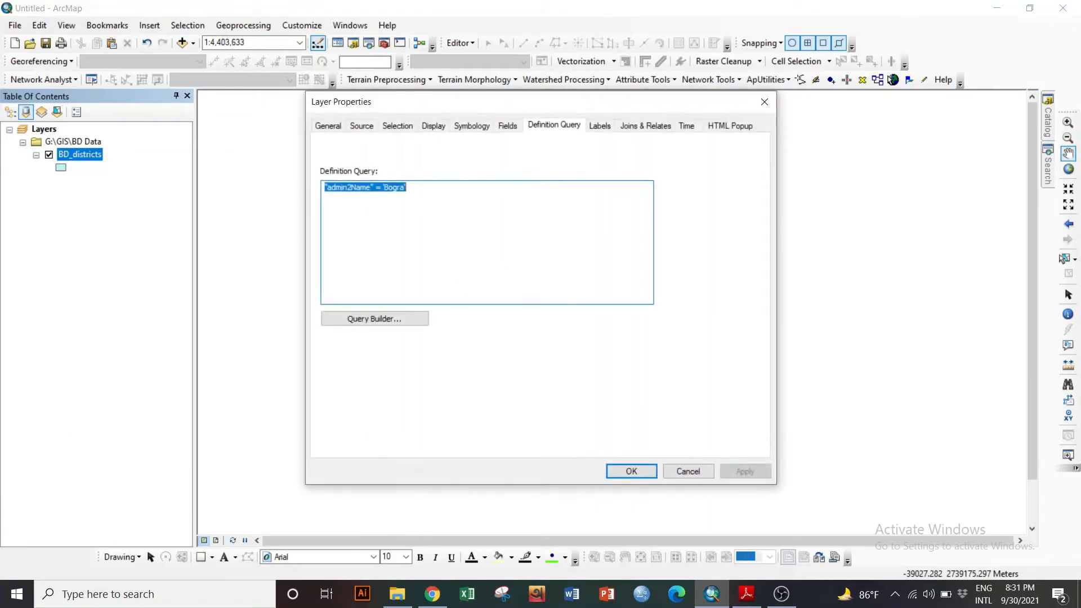
pyautogui.click(375, 319)
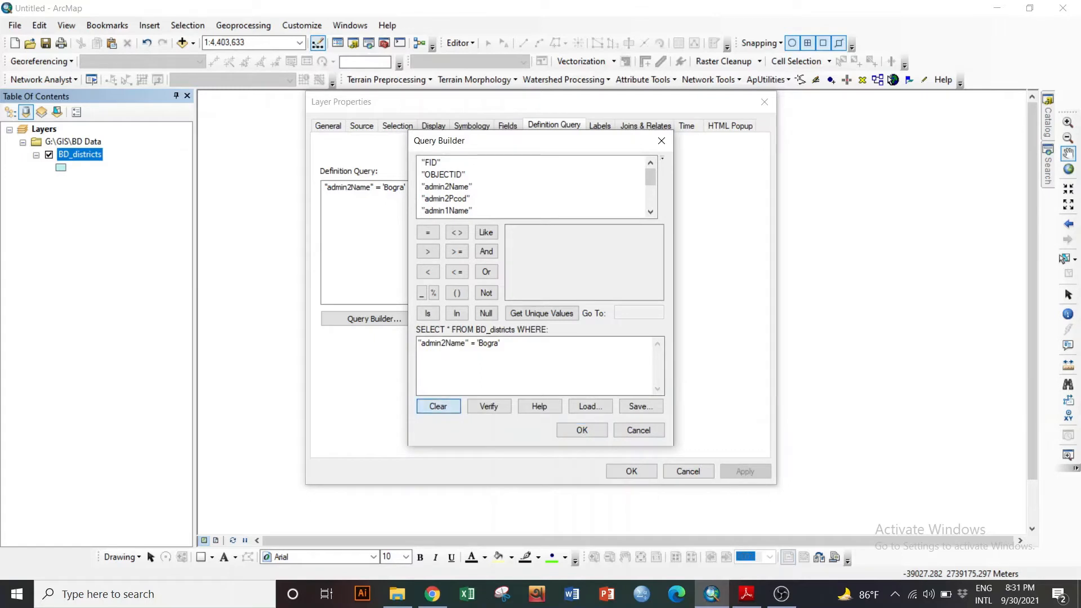
pyautogui.click(438, 406)
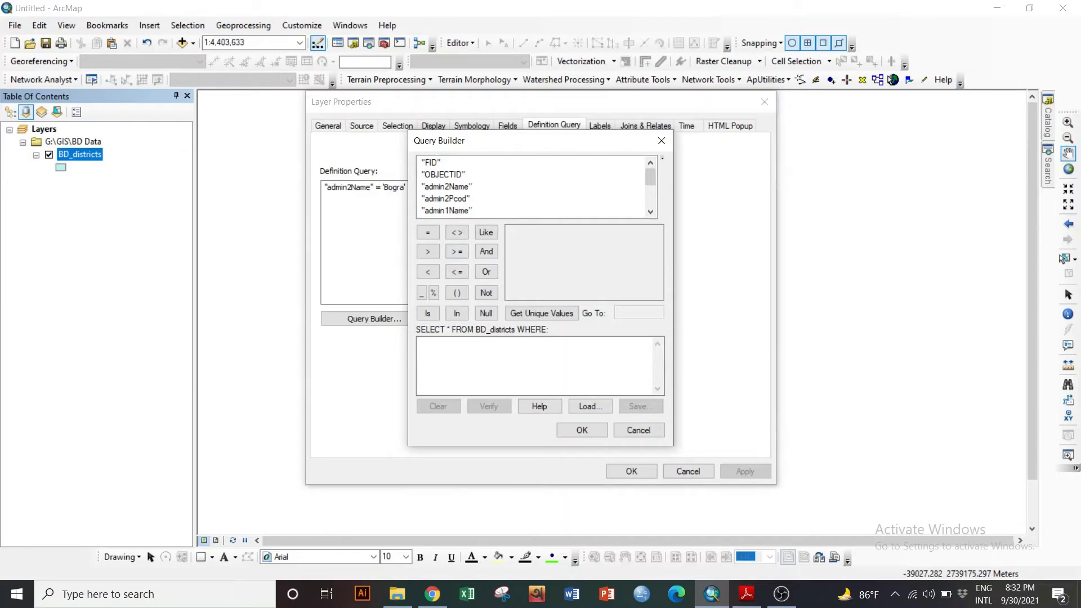
pyautogui.doubleClick(446, 187)
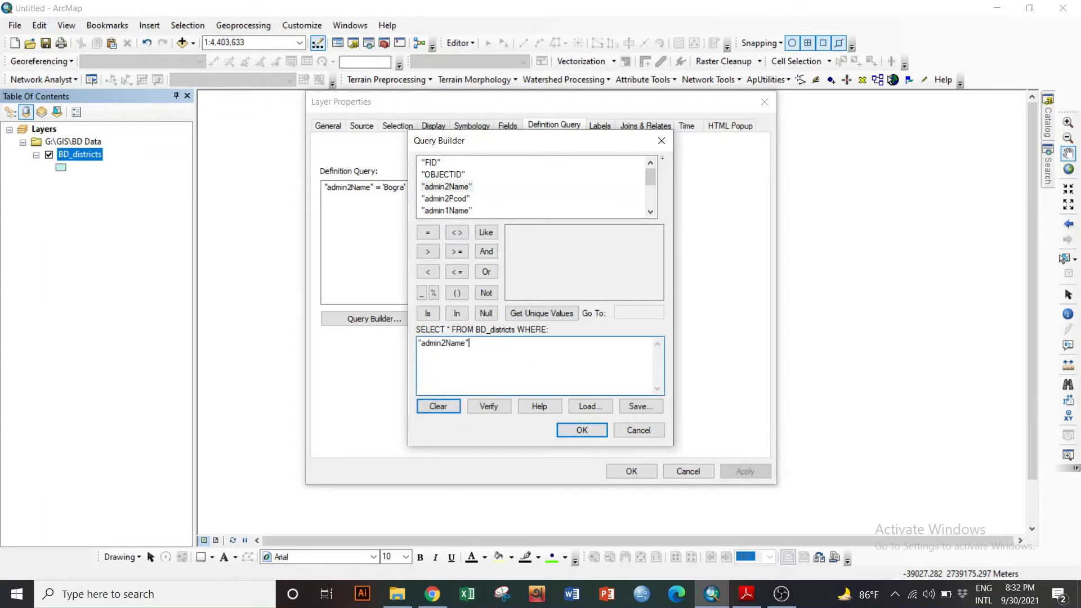
pyautogui.click(540, 313)
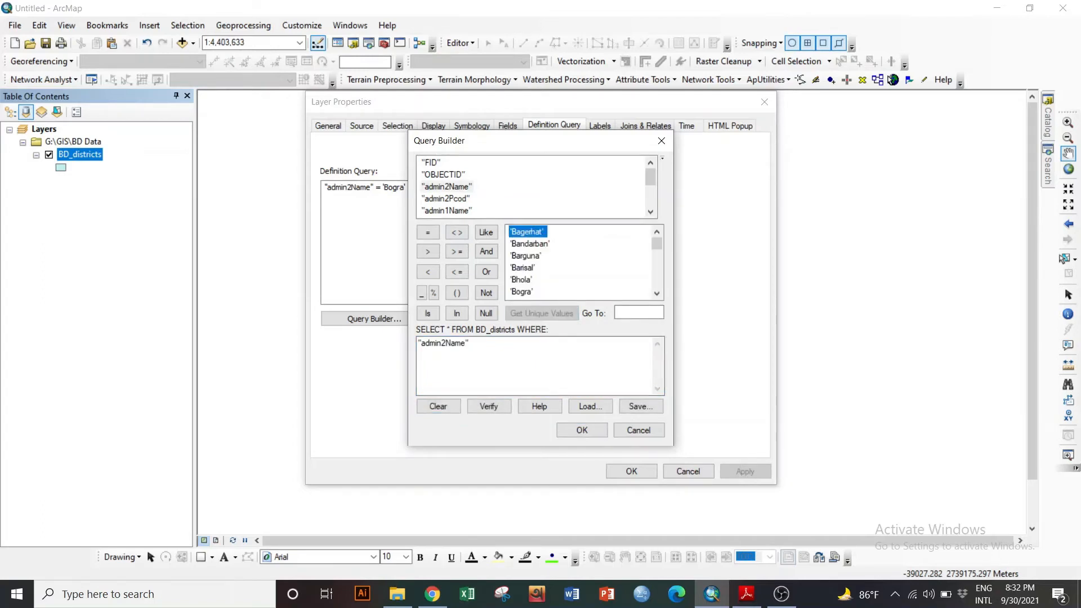
pyautogui.click(428, 232)
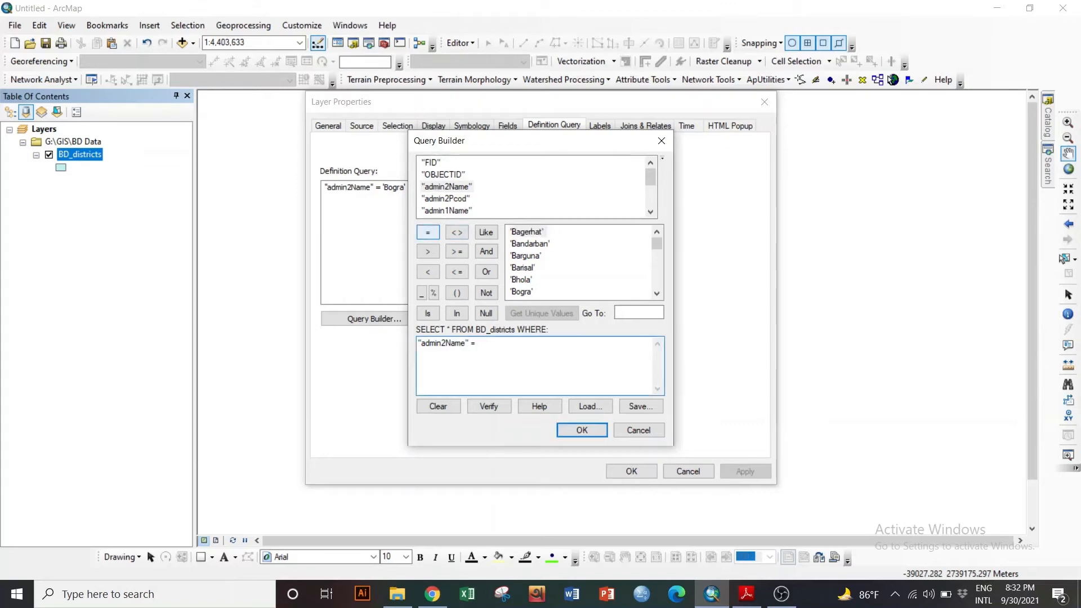
pyautogui.doubleClick(521, 291)
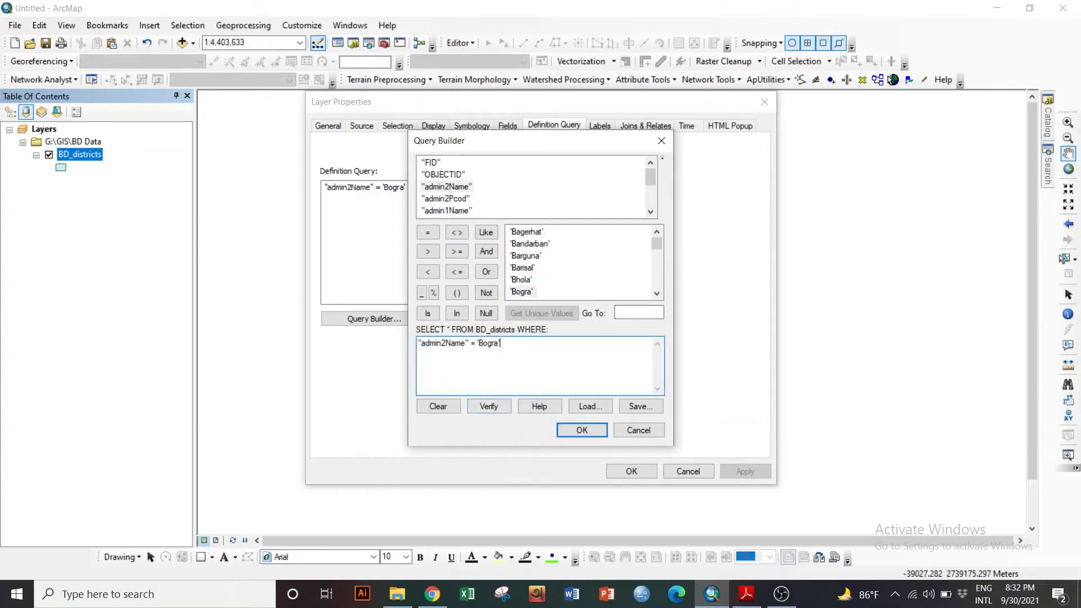
# Step: Extend the query expression with the condition OR "admin2Name" = 'Bandarban'
pyautogui.click(486, 272)
pyautogui.doubleClick(447, 186)
pyautogui.click(428, 232)
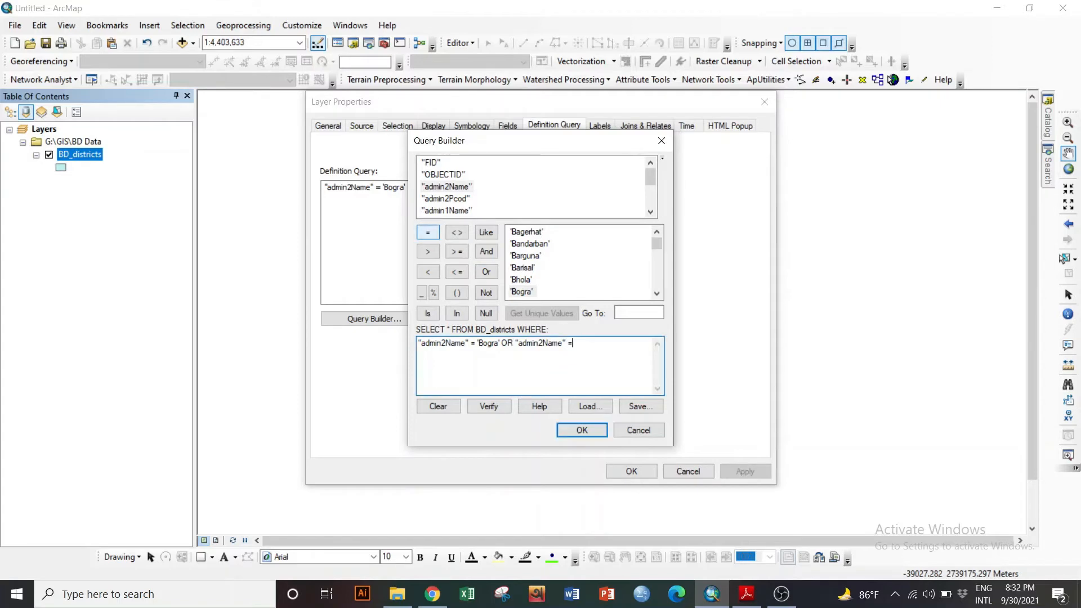
pyautogui.click(530, 244)
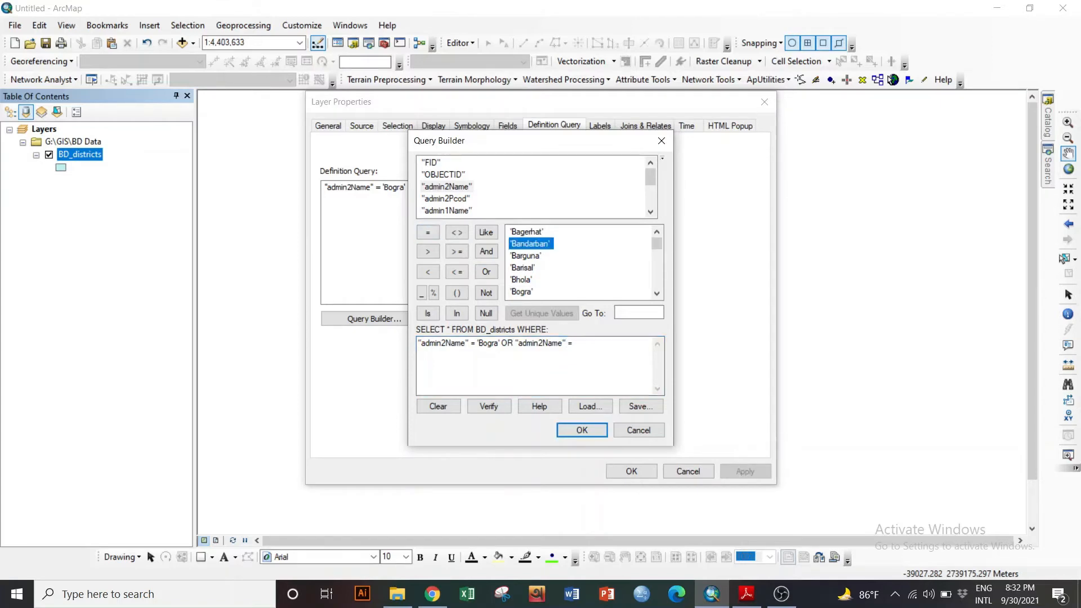
pyautogui.doubleClick(530, 244)
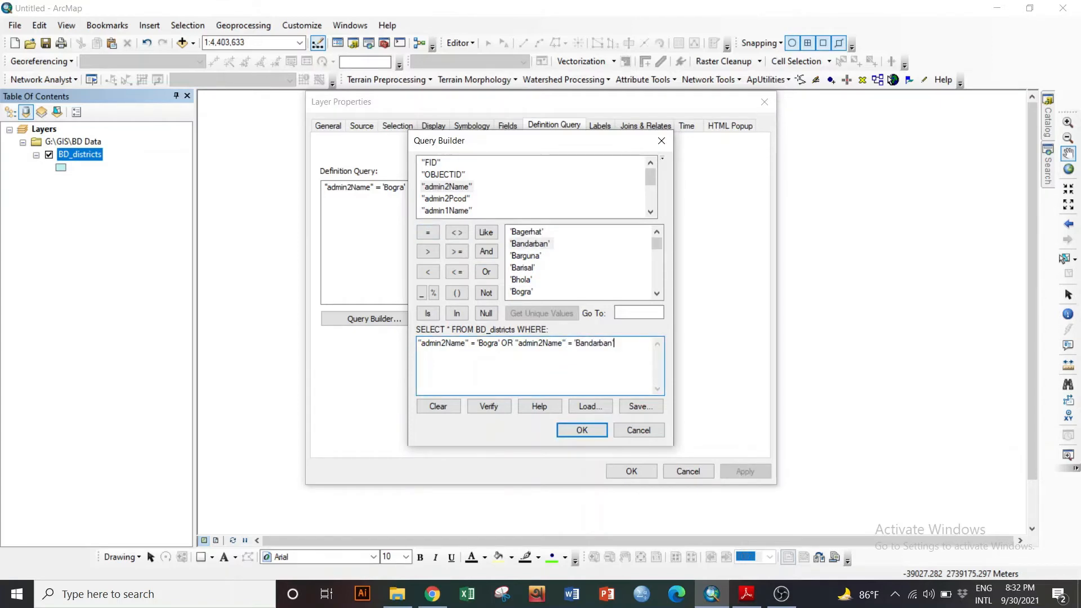
# Step: Add a third condition, OR "admin2Name" = 'Sirajganj', finding the district among the unique values with "sir"
pyautogui.click(486, 272)
pyautogui.click(427, 232)
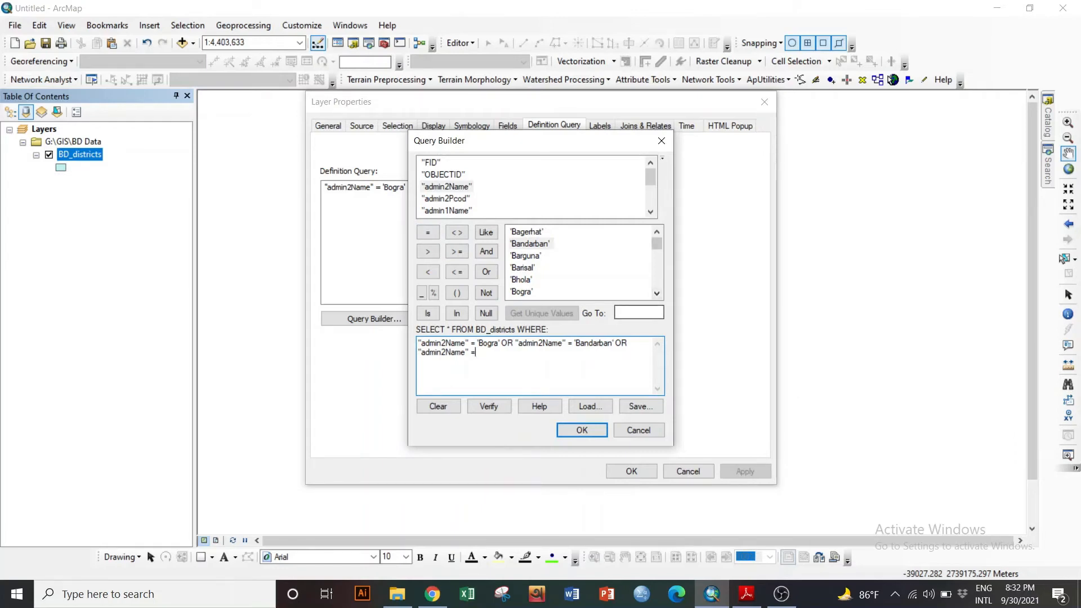
pyautogui.click(638, 313)
pyautogui.write('sir')
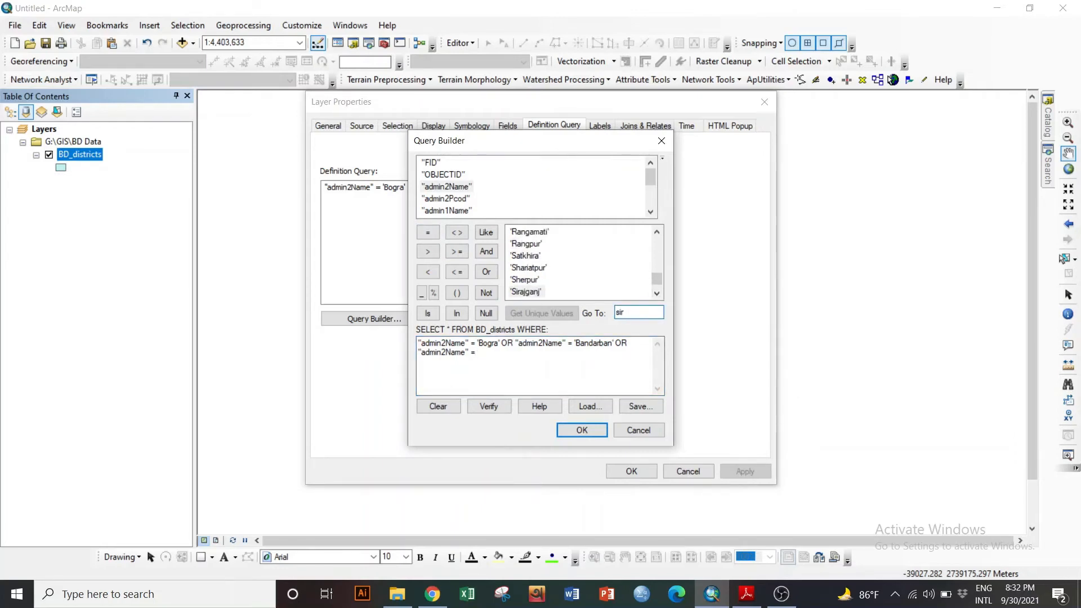
pyautogui.click(526, 292)
pyautogui.doubleClick(525, 292)
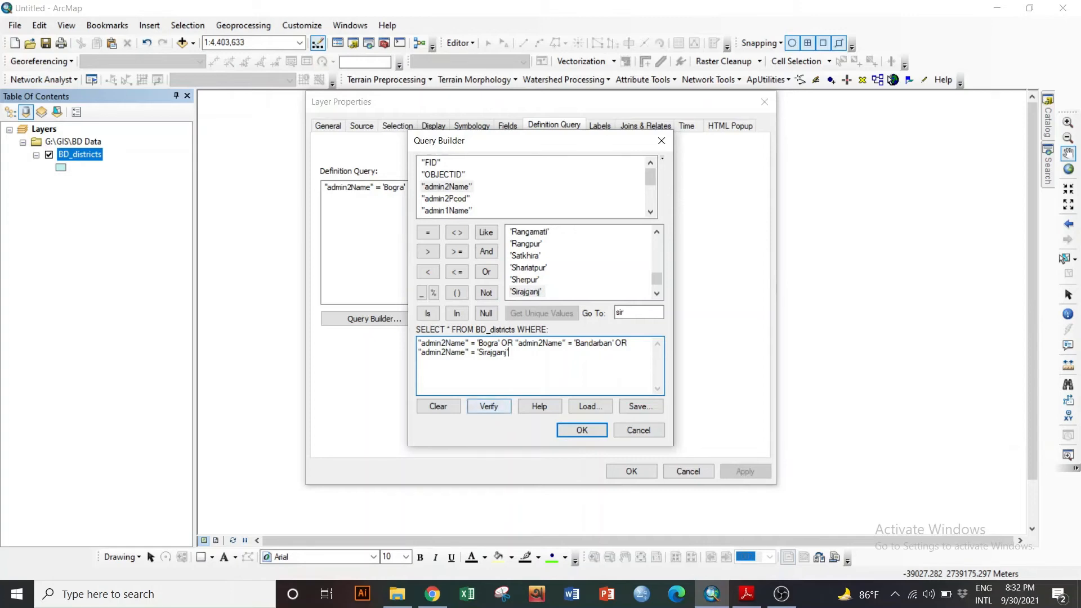
# Step: Verify the three-district expression and apply it as the definition query of BD_districts
pyautogui.click(489, 405)
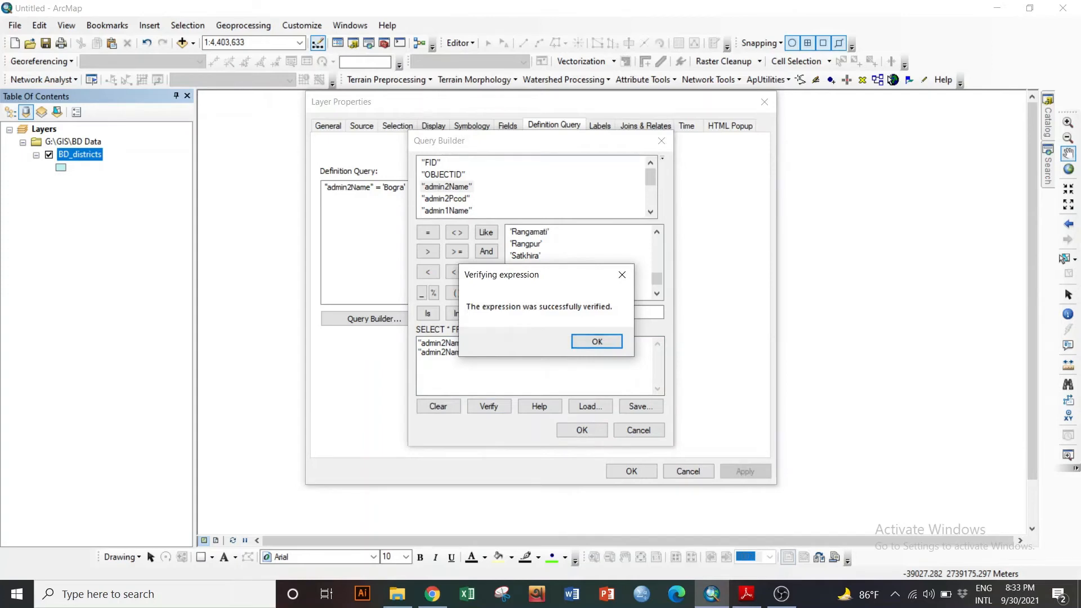
pyautogui.press('Return')
pyautogui.press('Return')
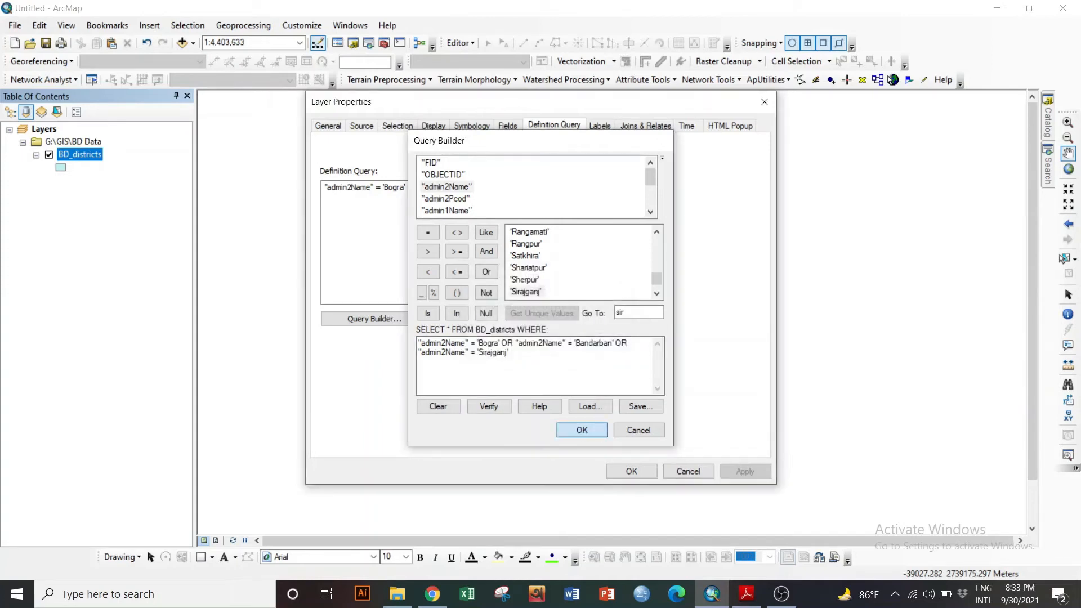
pyautogui.press('Return')
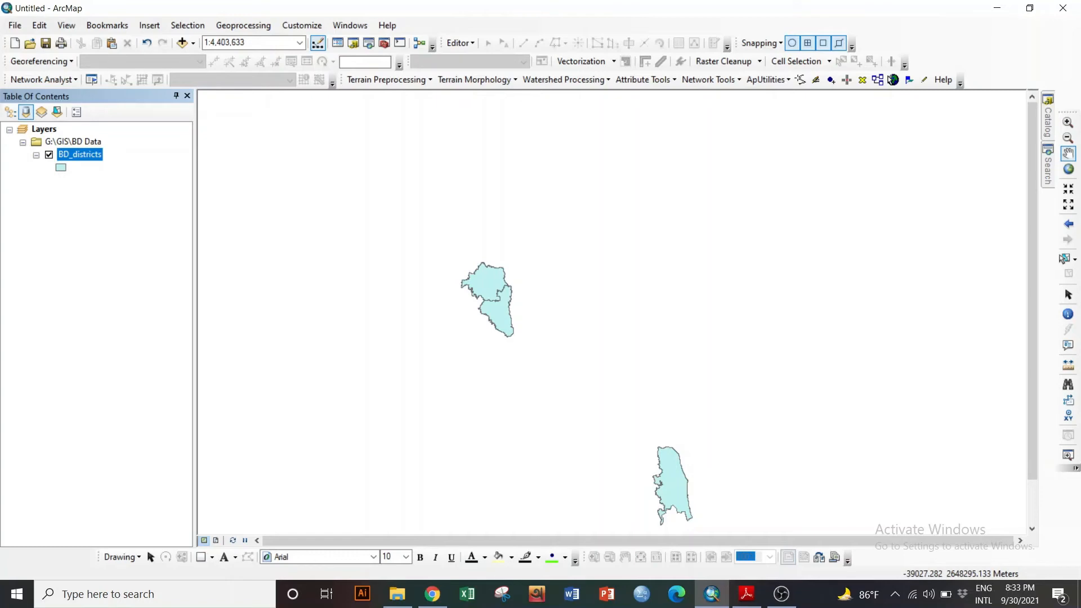
# Step: Clear the three-district expression from the BD_districts definition query in the Query Builder and start a new one with the "Shape_Area" field
pyautogui.rightClick(78, 154)
pyautogui.click(122, 448)
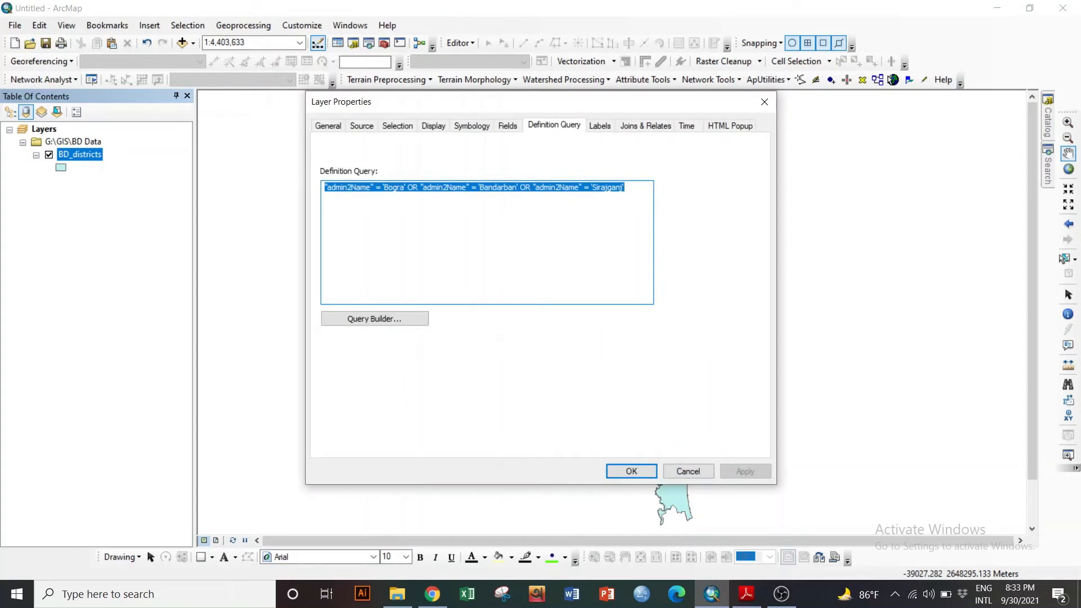
pyautogui.click(374, 318)
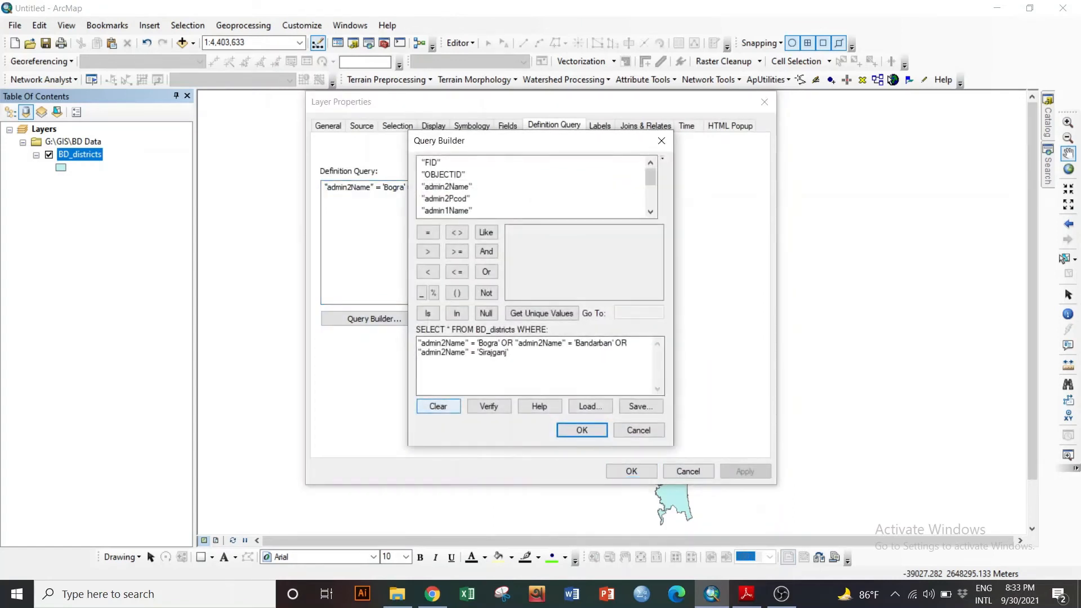
pyautogui.click(438, 406)
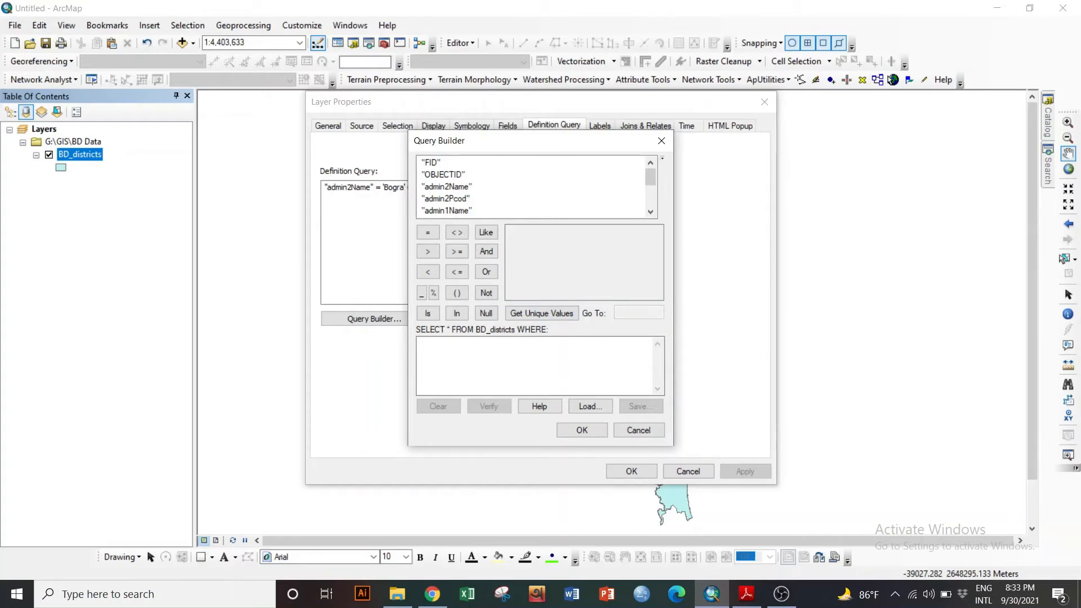
pyautogui.click(650, 211)
pyautogui.click(650, 211)
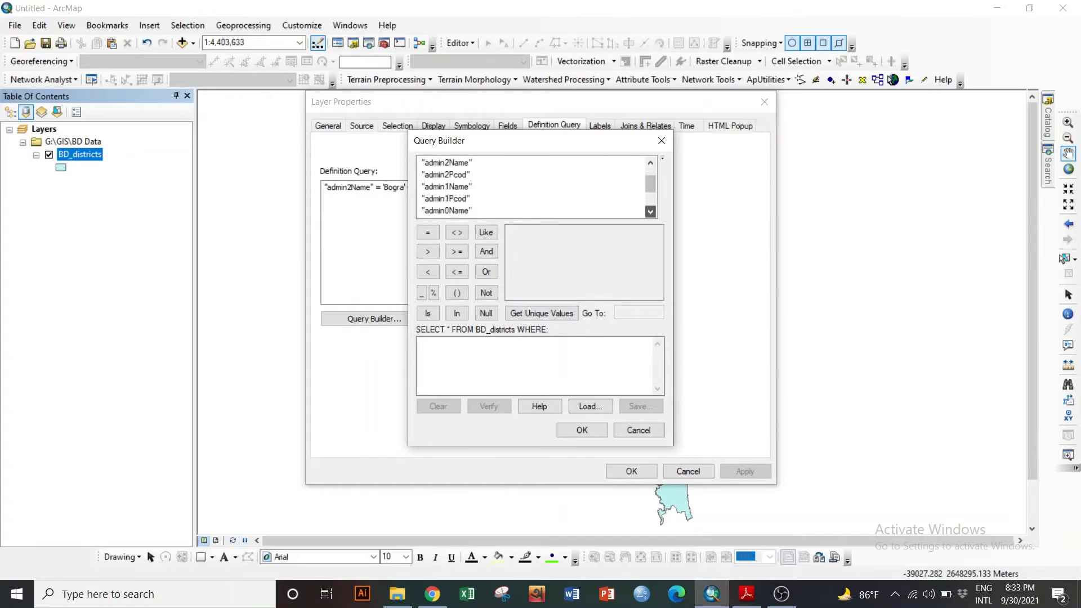
pyautogui.click(651, 211)
pyautogui.click(651, 212)
pyautogui.click(650, 212)
pyautogui.click(650, 212)
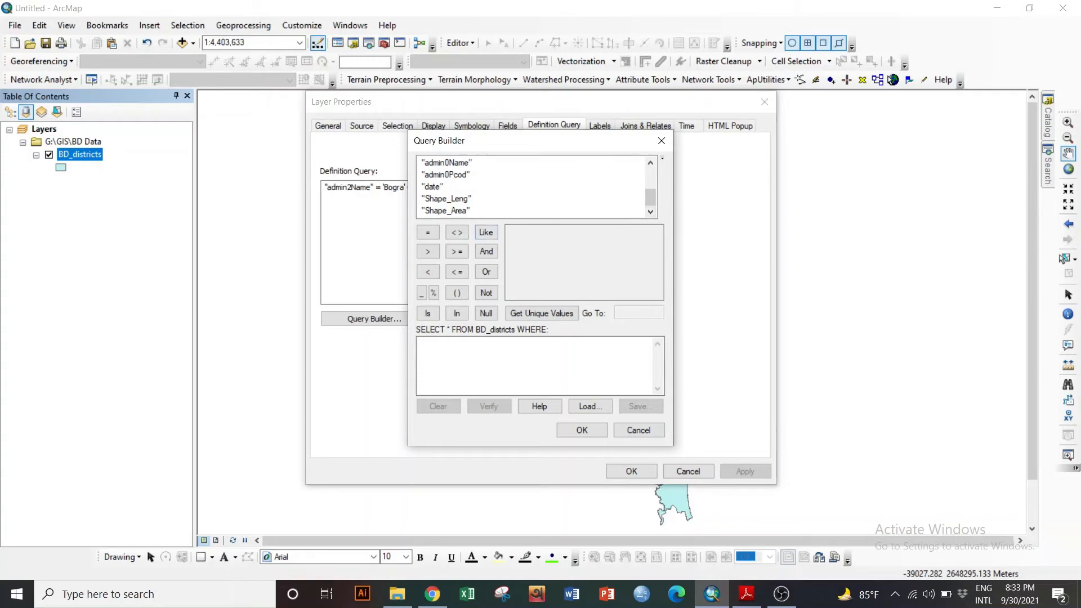
pyautogui.doubleClick(446, 210)
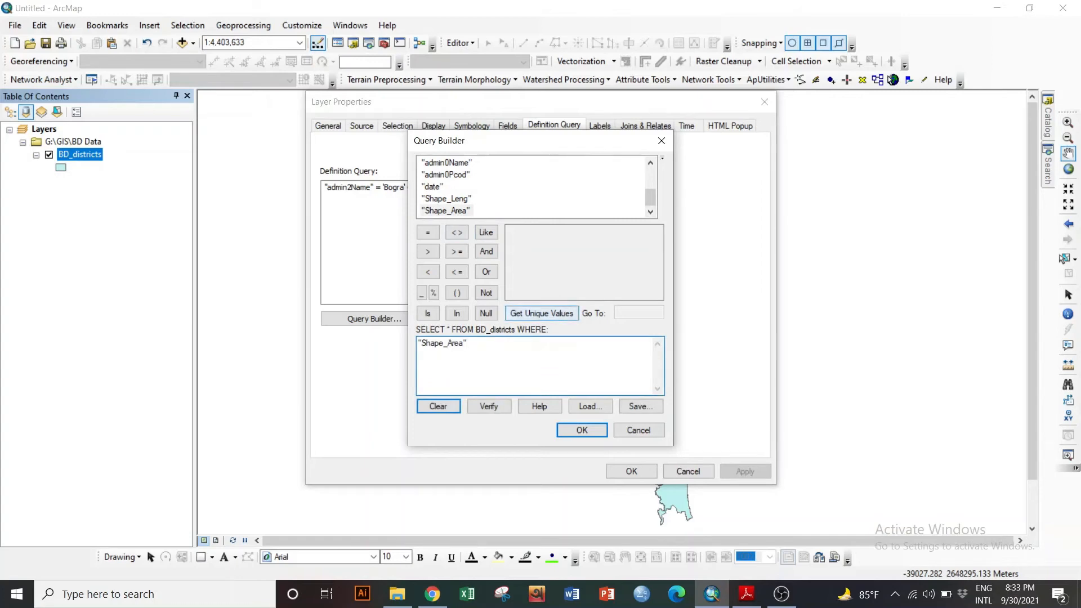
# Step: List the unique Shape_Area values, look through them, and complete the expression as "Shape_Area" <2000
pyautogui.click(541, 313)
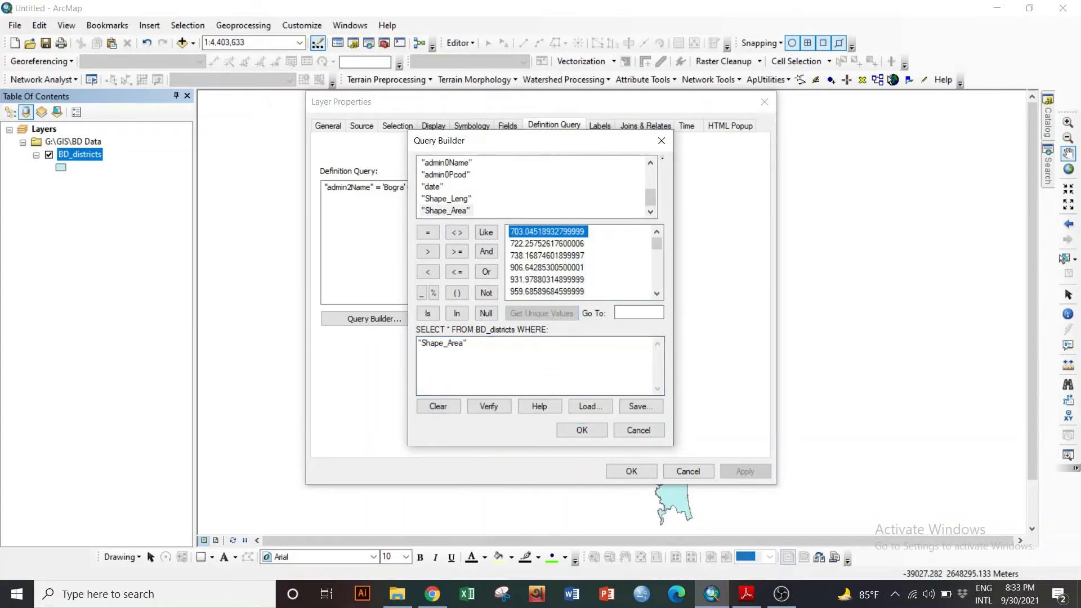
pyautogui.click(657, 293)
pyautogui.click(656, 294)
pyautogui.click(657, 293)
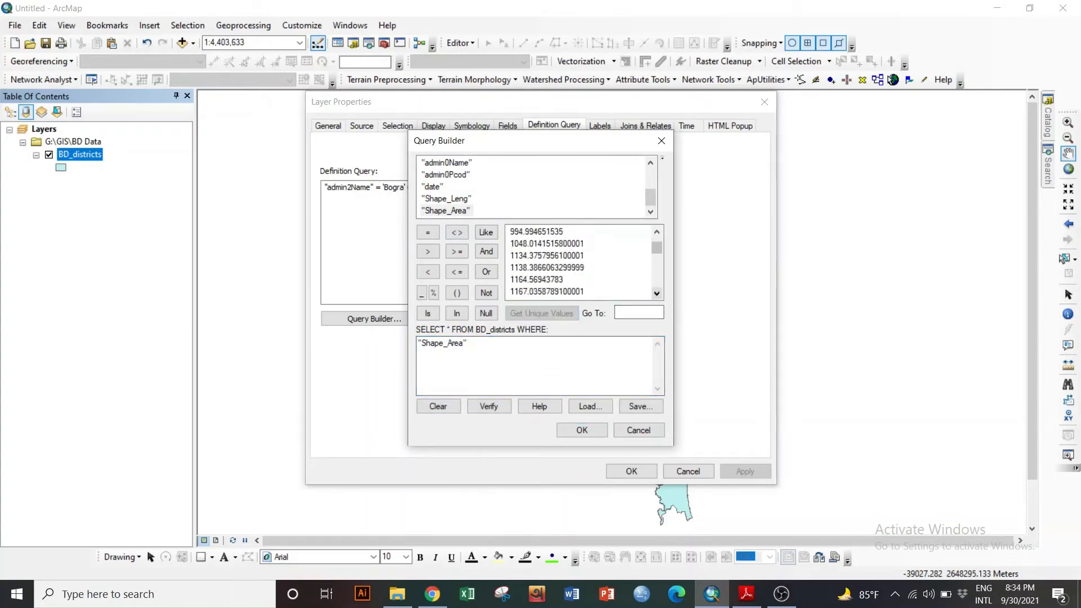
pyautogui.click(656, 231)
pyautogui.click(656, 232)
pyautogui.click(656, 231)
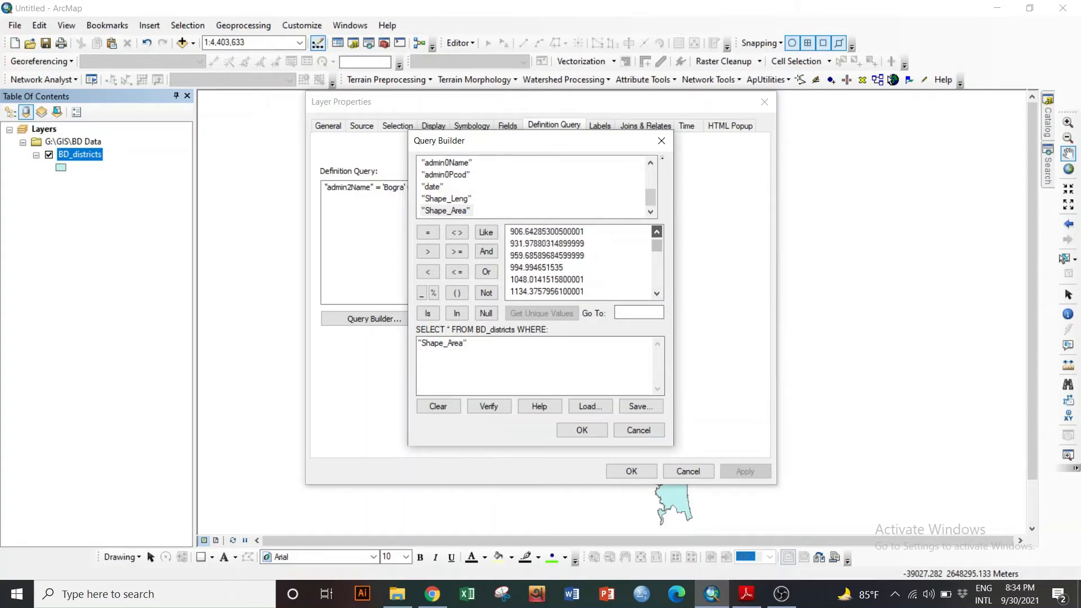
pyautogui.click(657, 231)
pyautogui.click(427, 272)
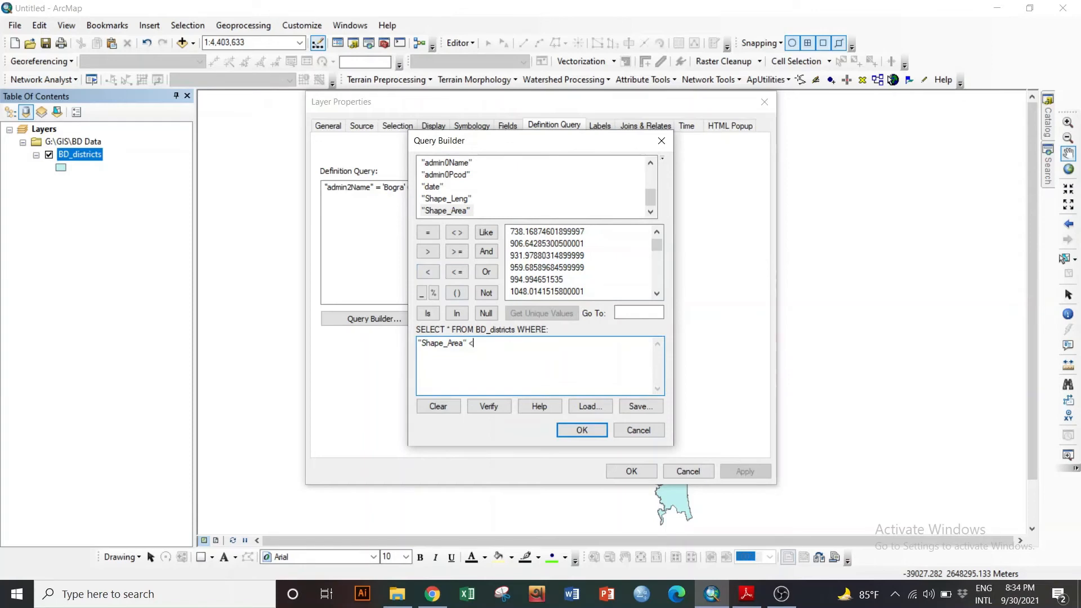
pyautogui.write('2000')
# Step: Verify the "Shape_Area" <2000 expression and apply it as the definition query of BD_districts
pyautogui.click(489, 406)
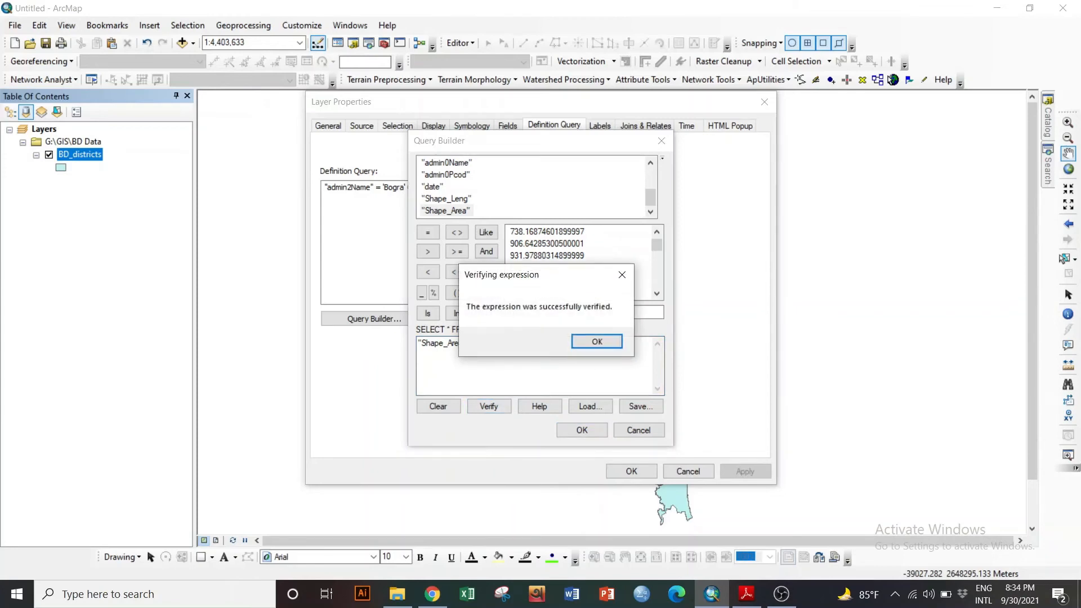
pyautogui.press('Return')
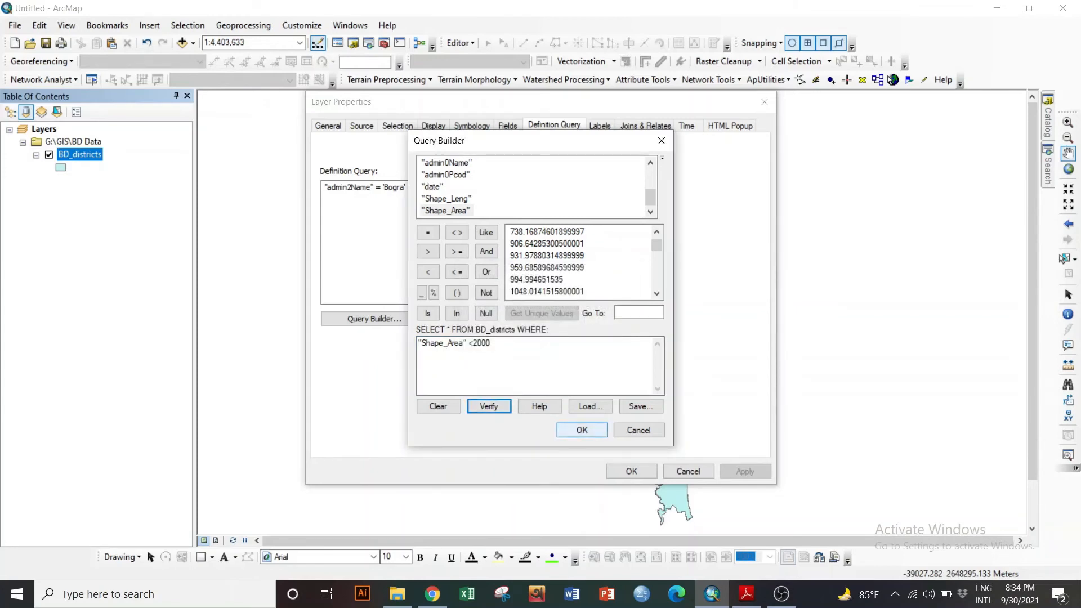
pyautogui.press('Return')
pyautogui.press('Return')
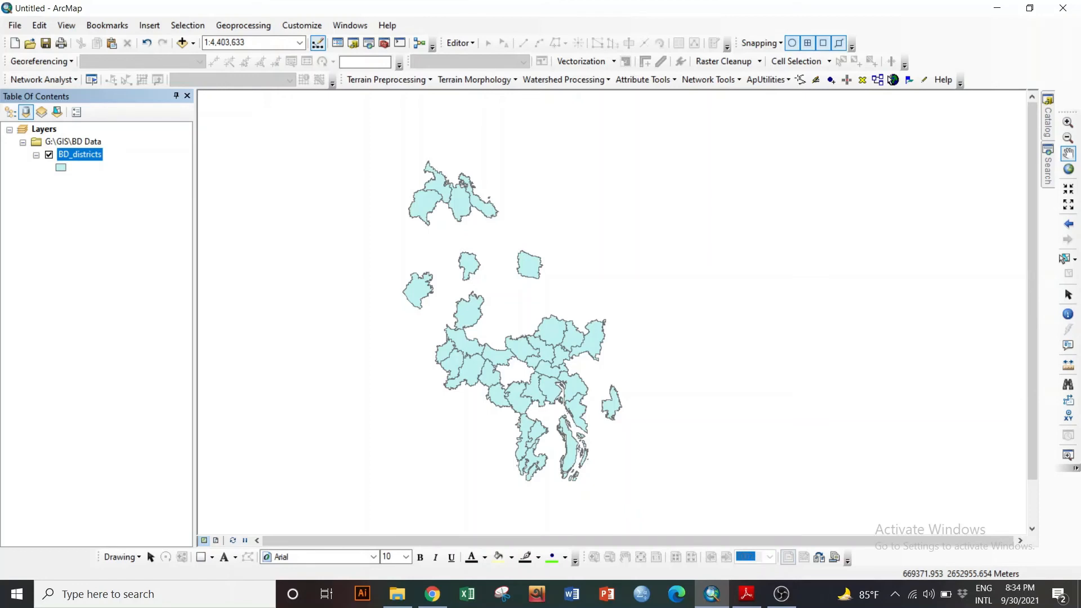
# Step: Check the Shape_Area values of the districts below 2000 in the BD_districts attribute table, then close the table
pyautogui.rightClick(93, 155)
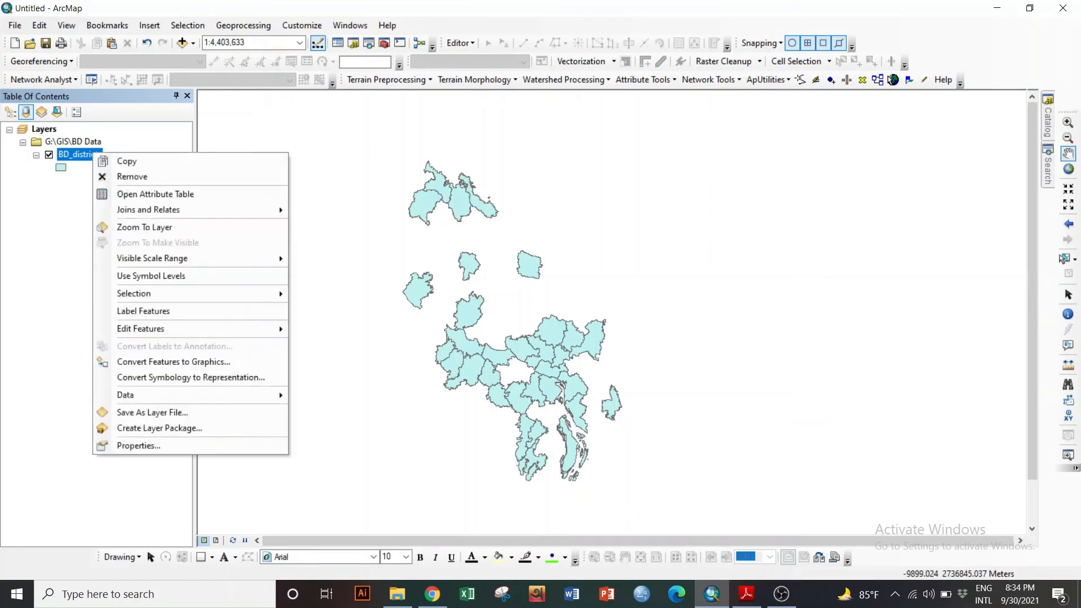
pyautogui.click(155, 194)
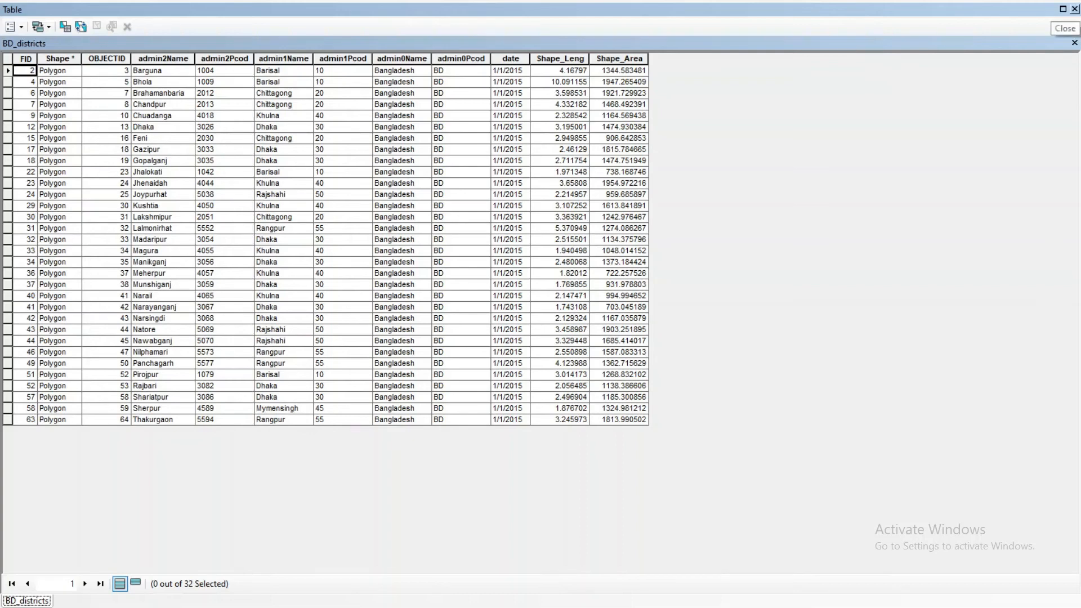
pyautogui.click(1075, 9)
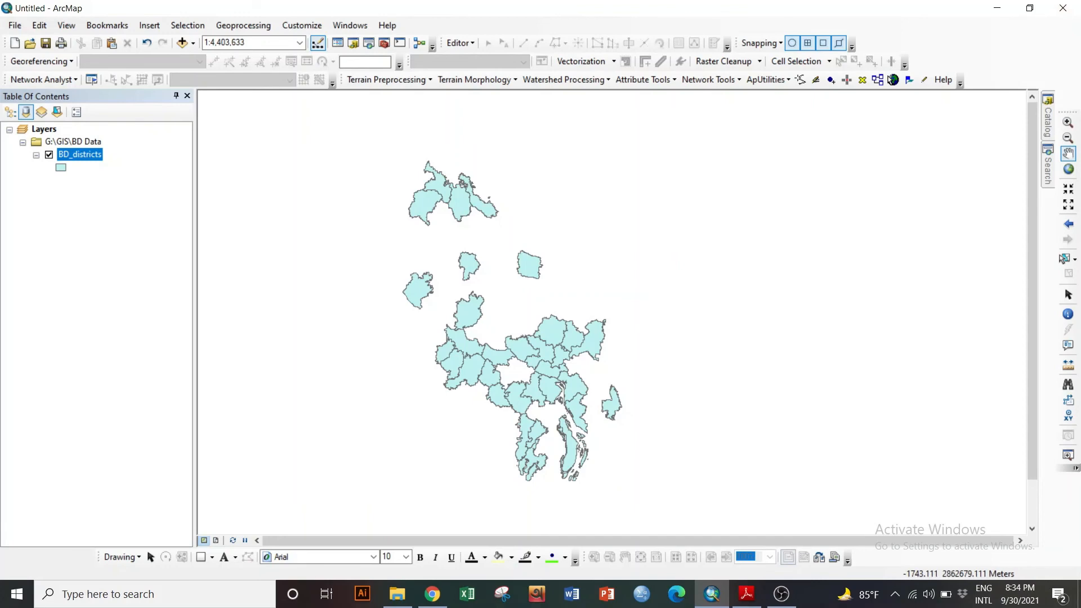
# Step: Clear the "Shape_Area" <2000 expression in the BD_districts Query Builder and begin a fresh expression with the "Shape_Area" field
pyautogui.rightClick(75, 154)
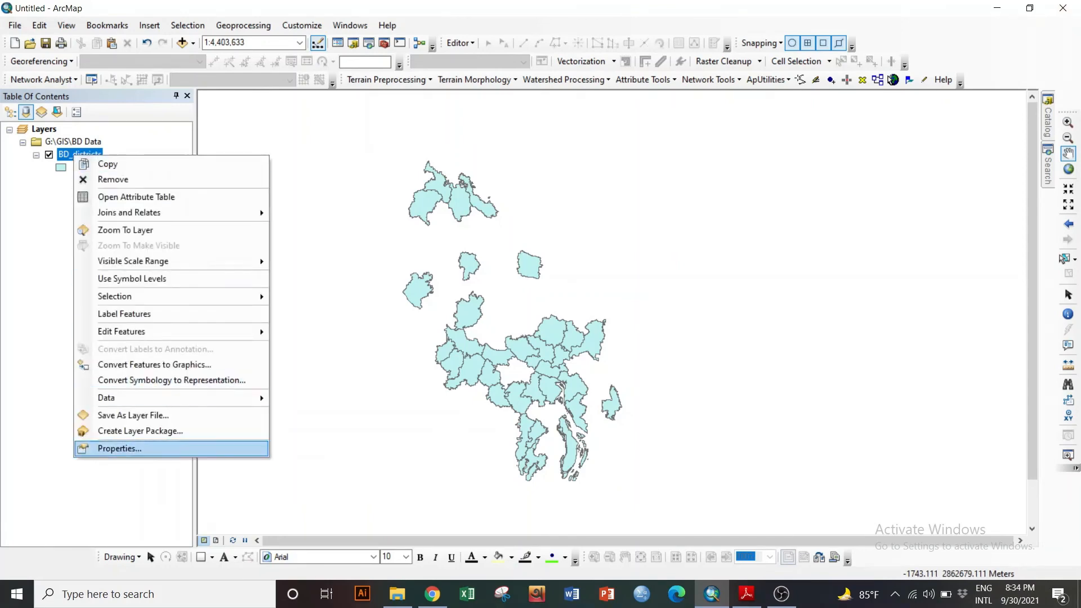
pyautogui.click(120, 448)
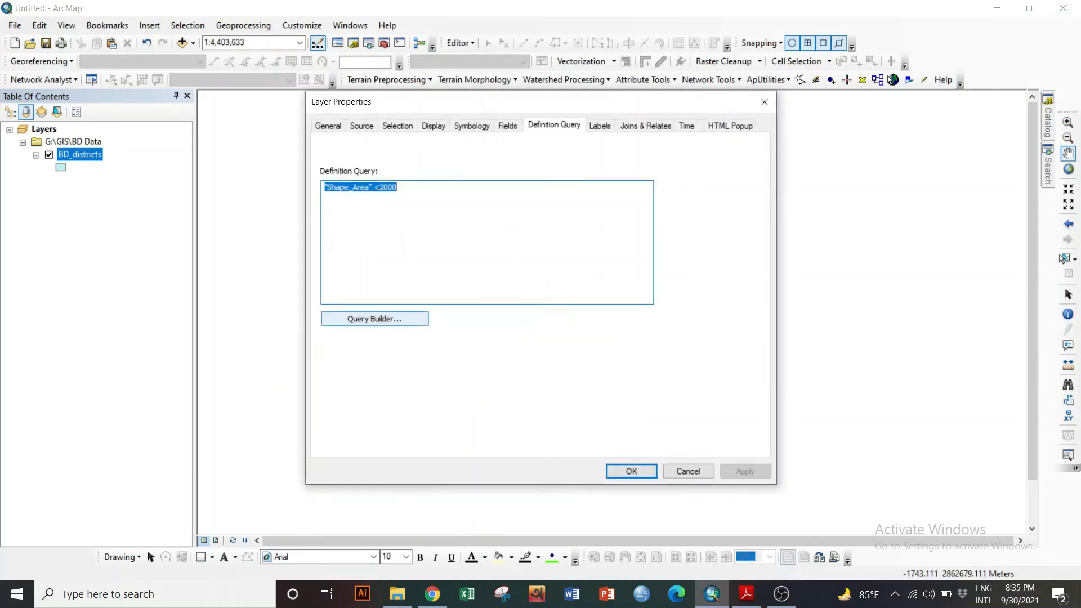
pyautogui.click(374, 318)
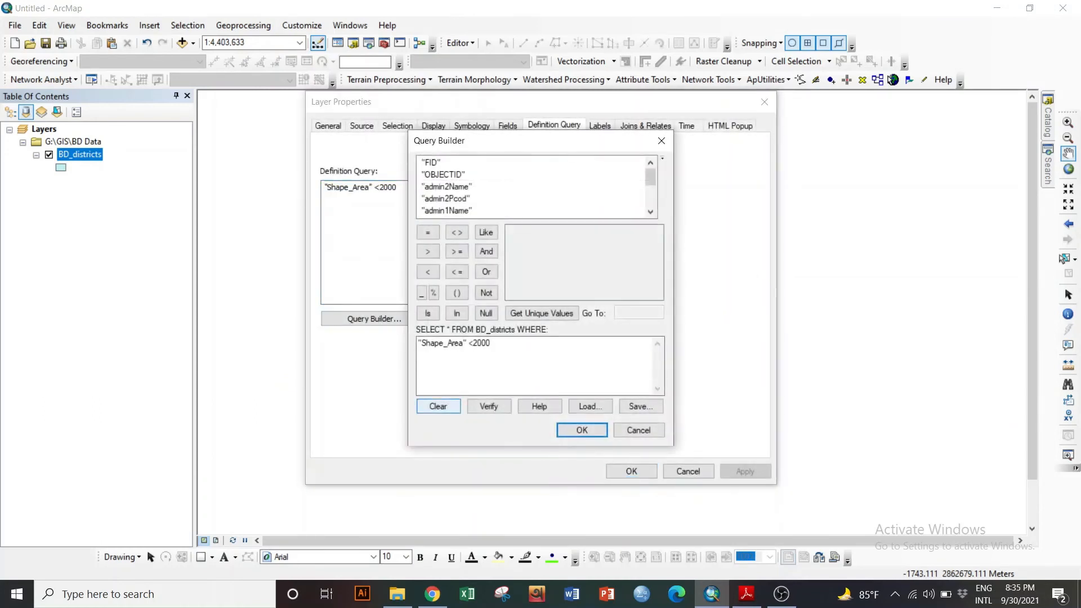
pyautogui.click(438, 406)
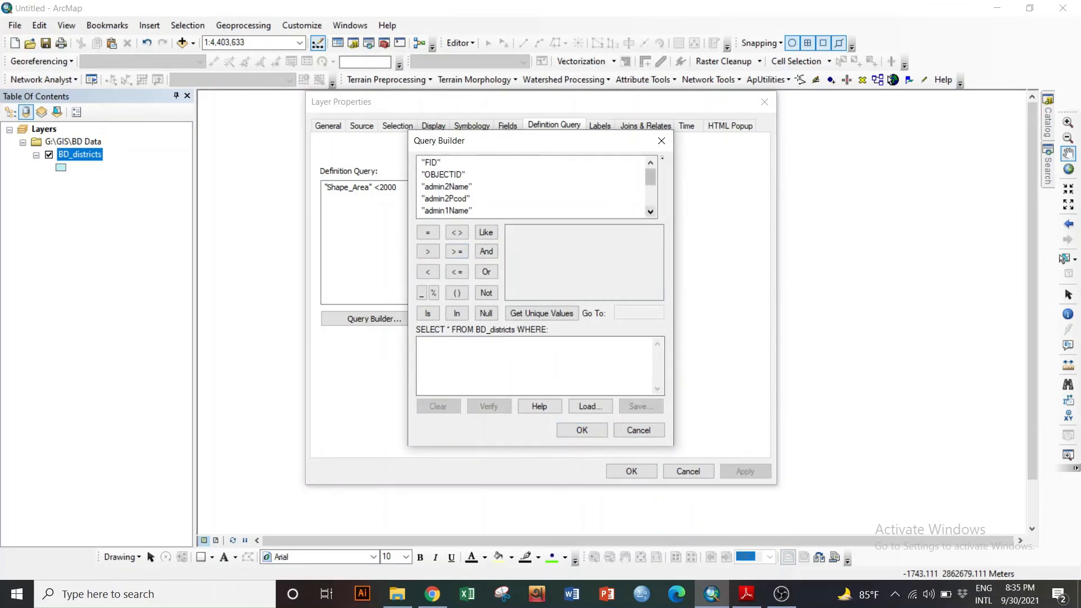
pyautogui.click(651, 212)
pyautogui.click(650, 212)
pyautogui.click(651, 211)
pyautogui.click(650, 212)
pyautogui.click(650, 211)
pyautogui.click(650, 212)
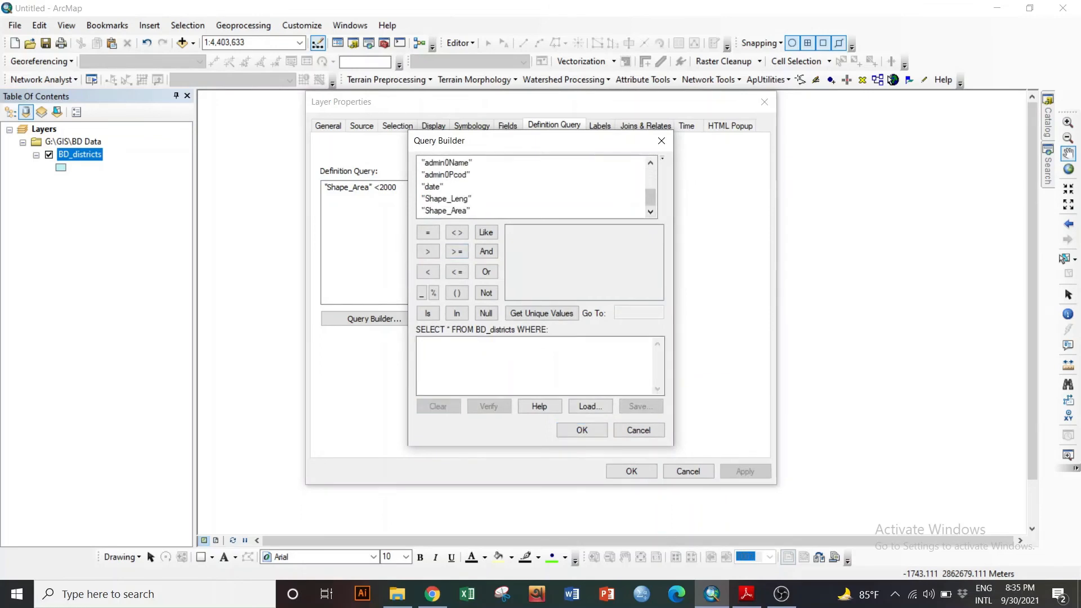
pyautogui.click(445, 210)
pyautogui.doubleClick(445, 210)
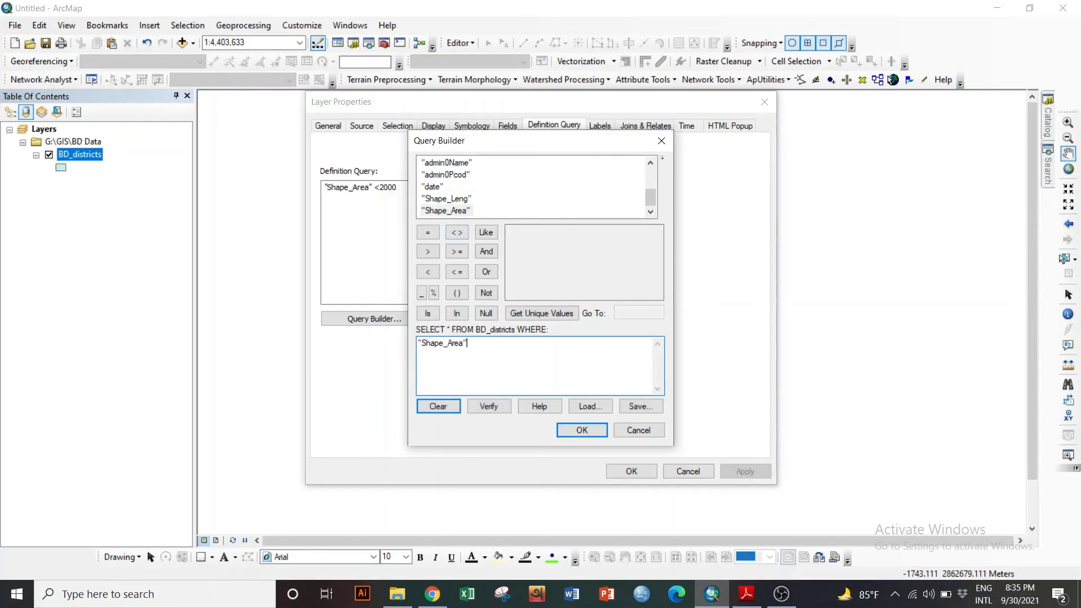
# Step: List the unique Shape_Area values and complete the expression as "Shape_Area" >2000
pyautogui.click(542, 313)
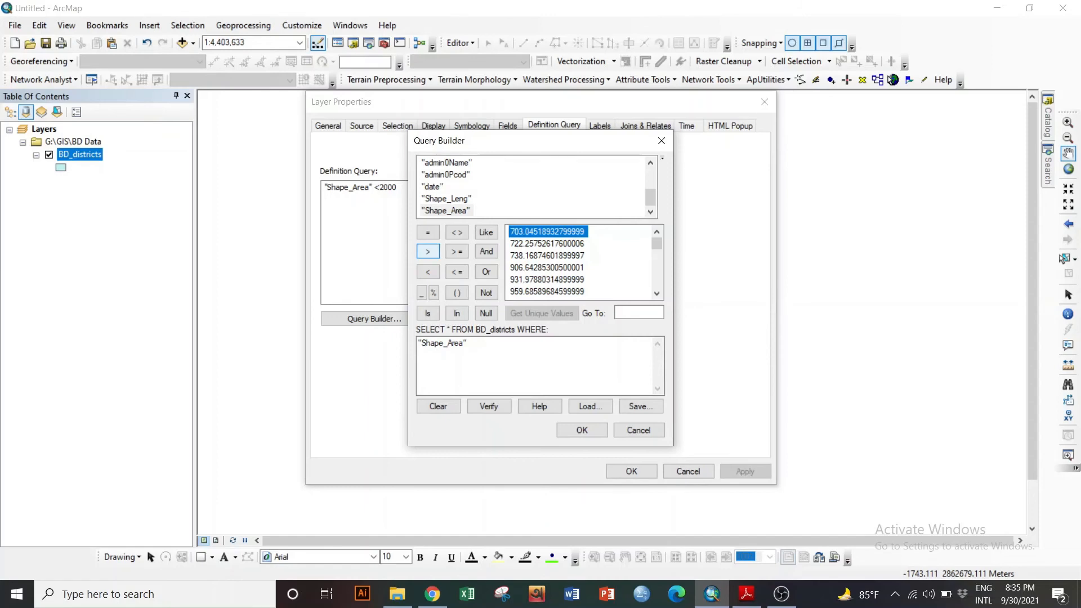
pyautogui.click(428, 252)
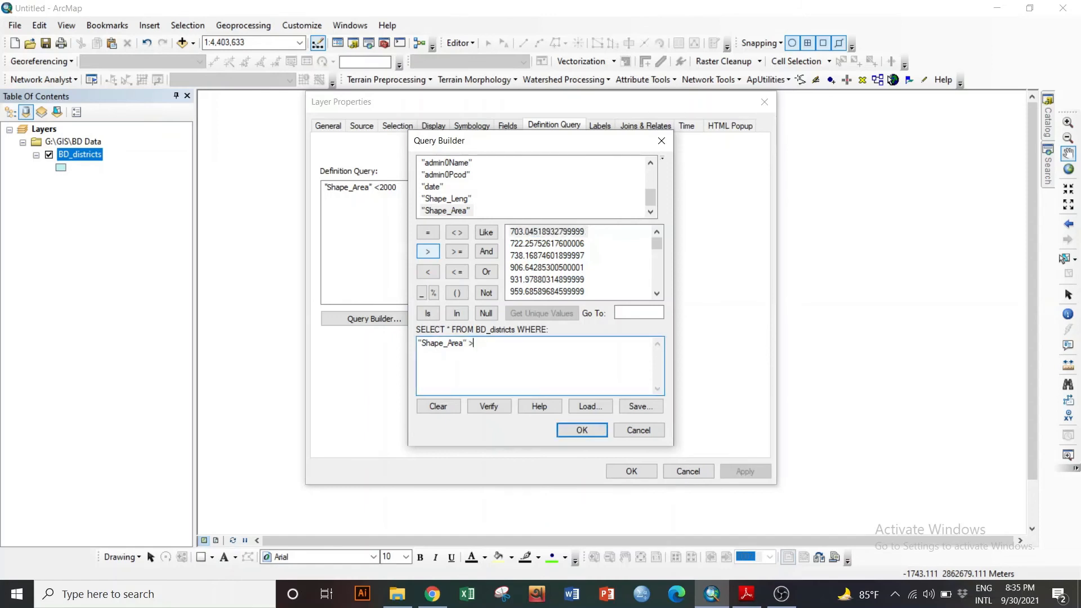
pyautogui.write('2000')
# Step: Verify the "Shape_Area" >2000 expression and apply it as the definition query of BD_districts
pyautogui.click(488, 406)
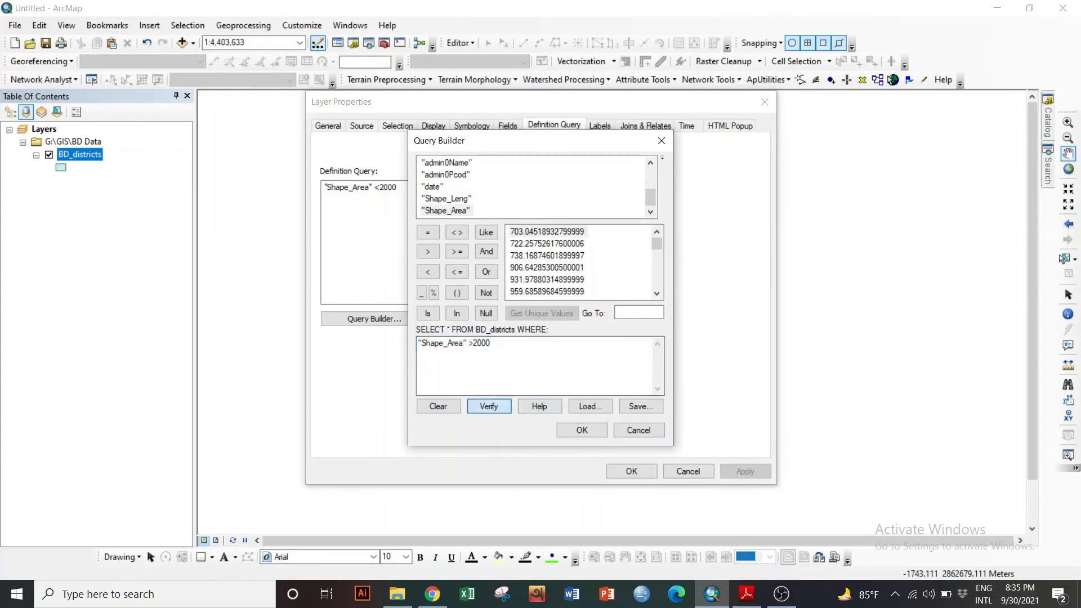
pyautogui.click(597, 341)
pyautogui.click(582, 430)
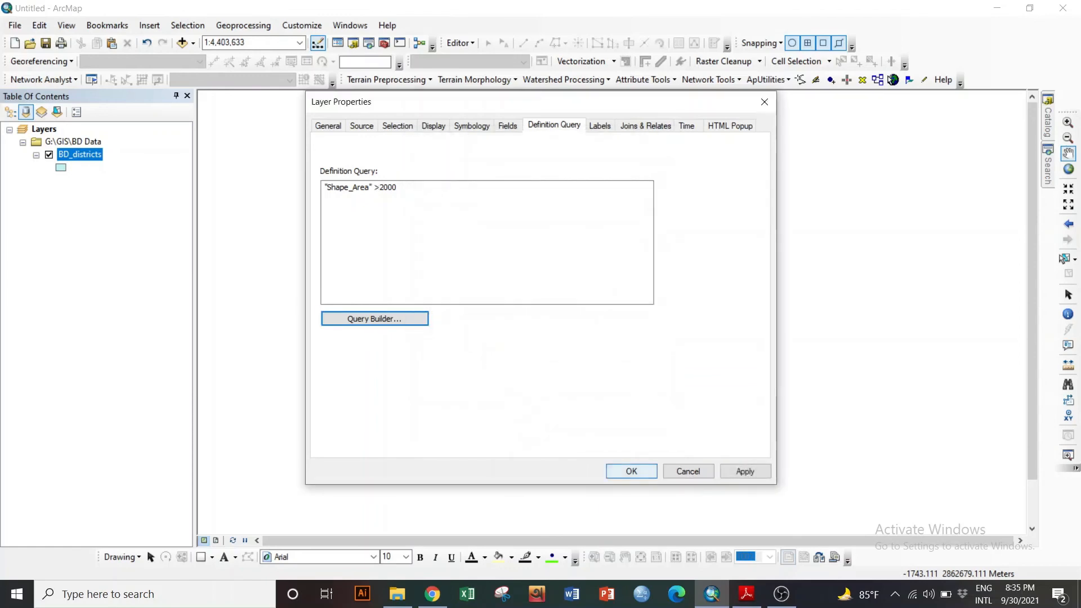
pyautogui.click(632, 472)
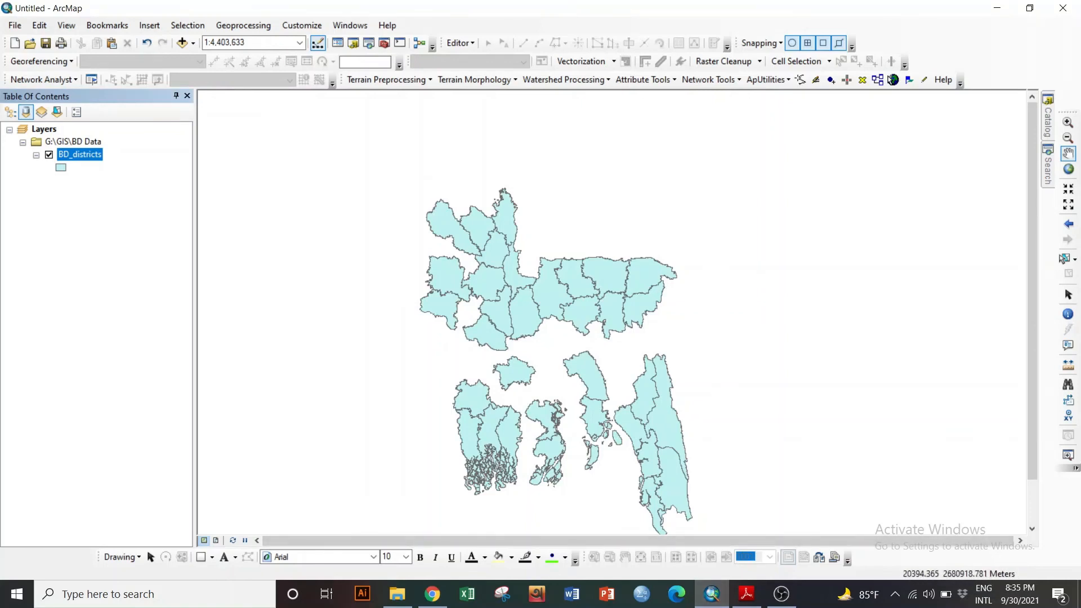
# Step: Check the Shape_Area values of the districts above 2000 in the BD_districts attribute table and close the table
pyautogui.rightClick(79, 154)
pyautogui.click(130, 198)
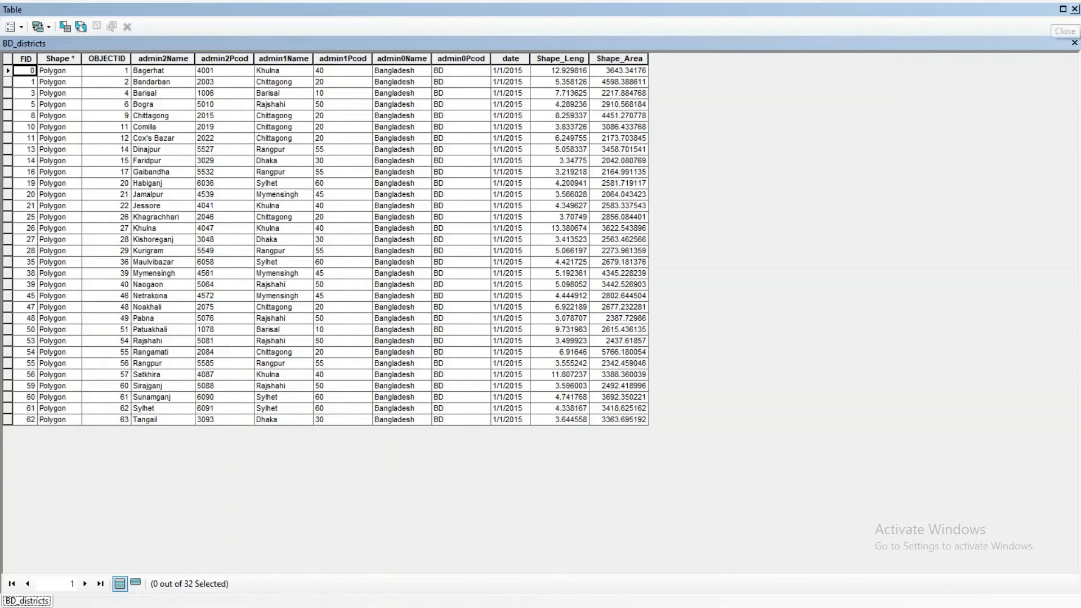
pyautogui.click(1074, 9)
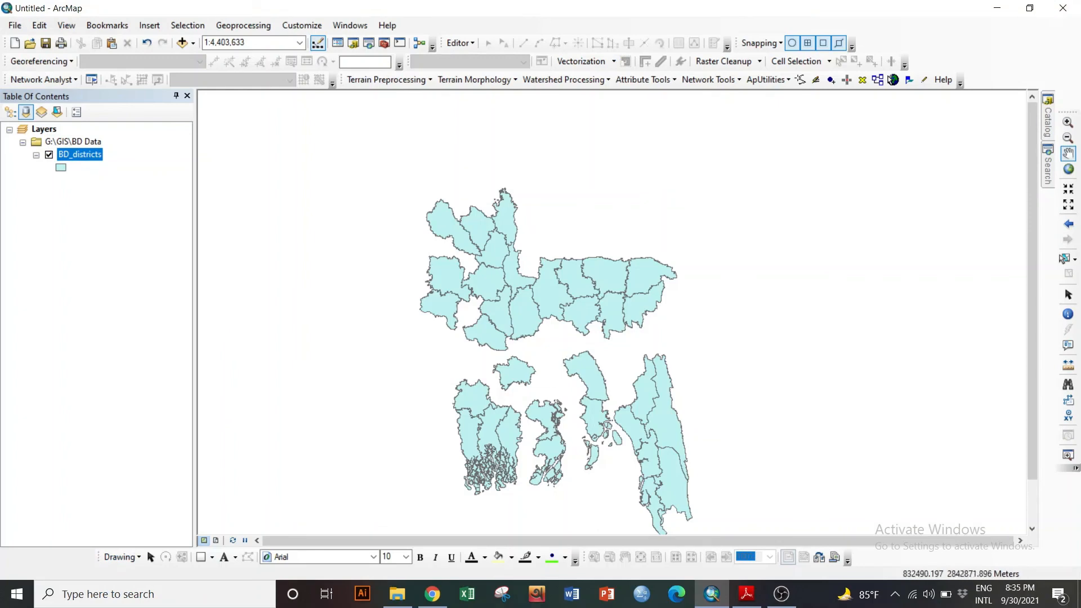